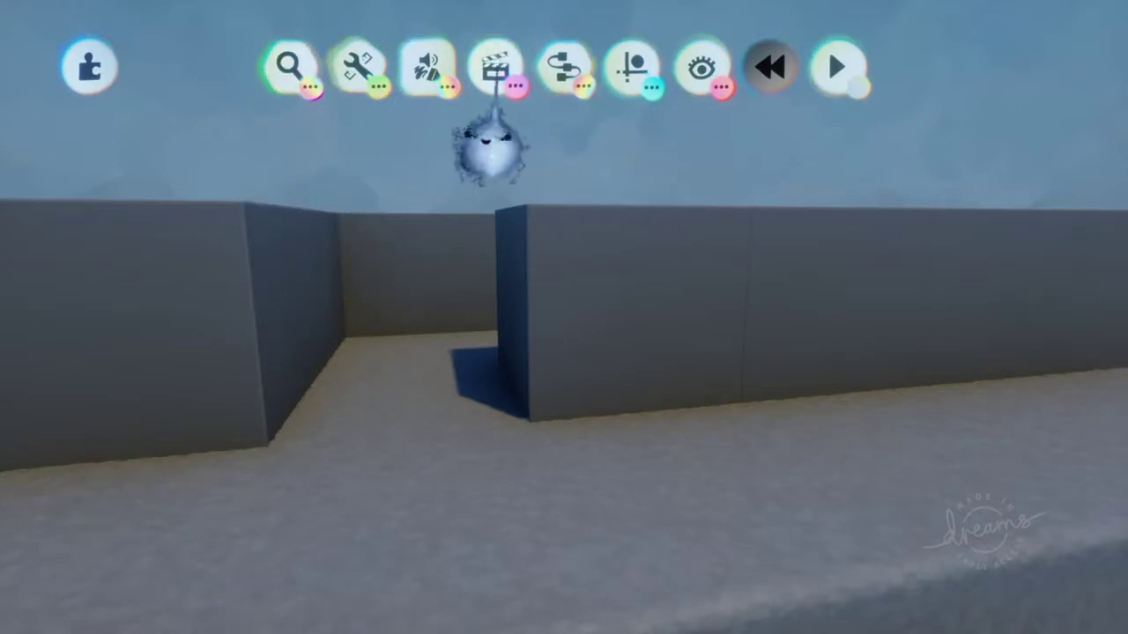
- Stamp a puppet onto the ground just in front of the maze entrance
left_click(562, 71)
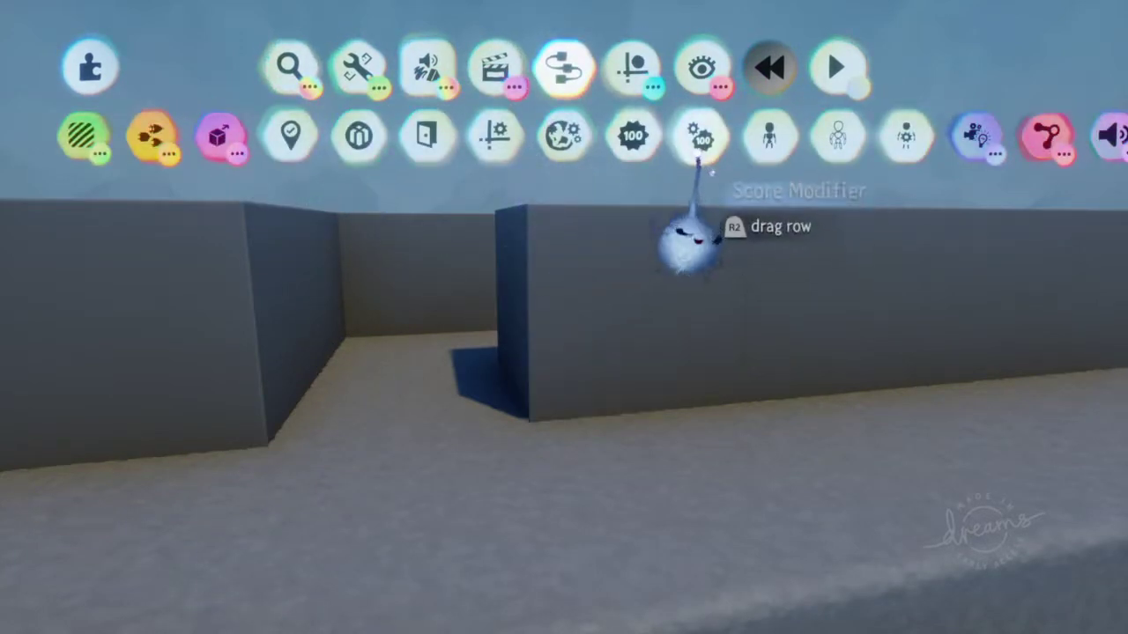
left_click(766, 134)
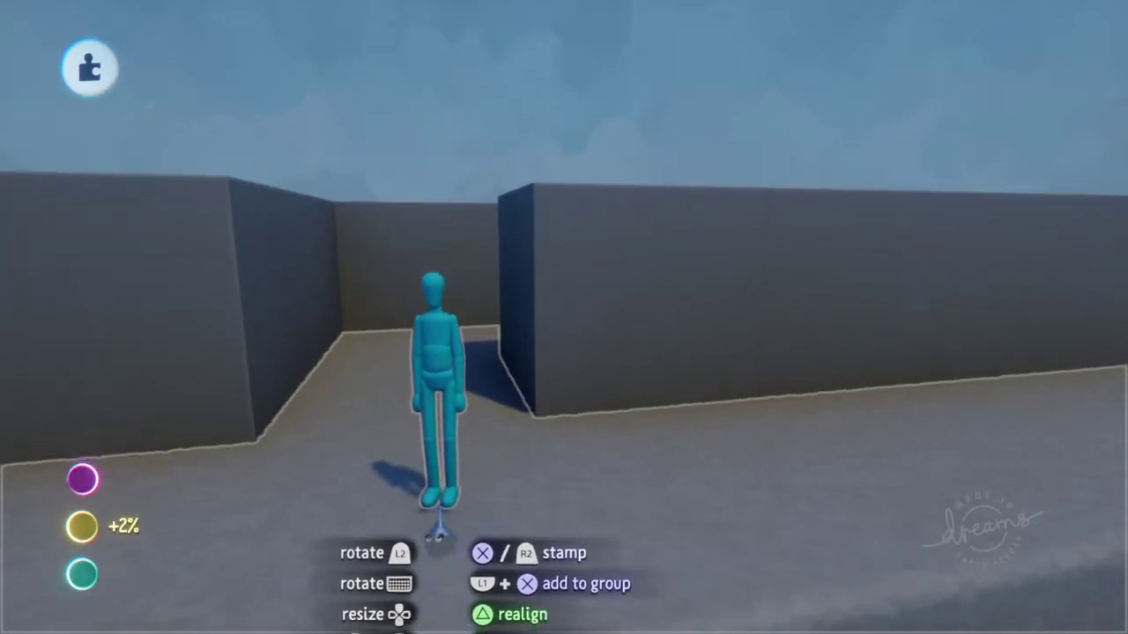
left_click(444, 515)
- Playtest the scene by running the puppet through the maze corridors and out again, and return to edit mode
key("Escape")
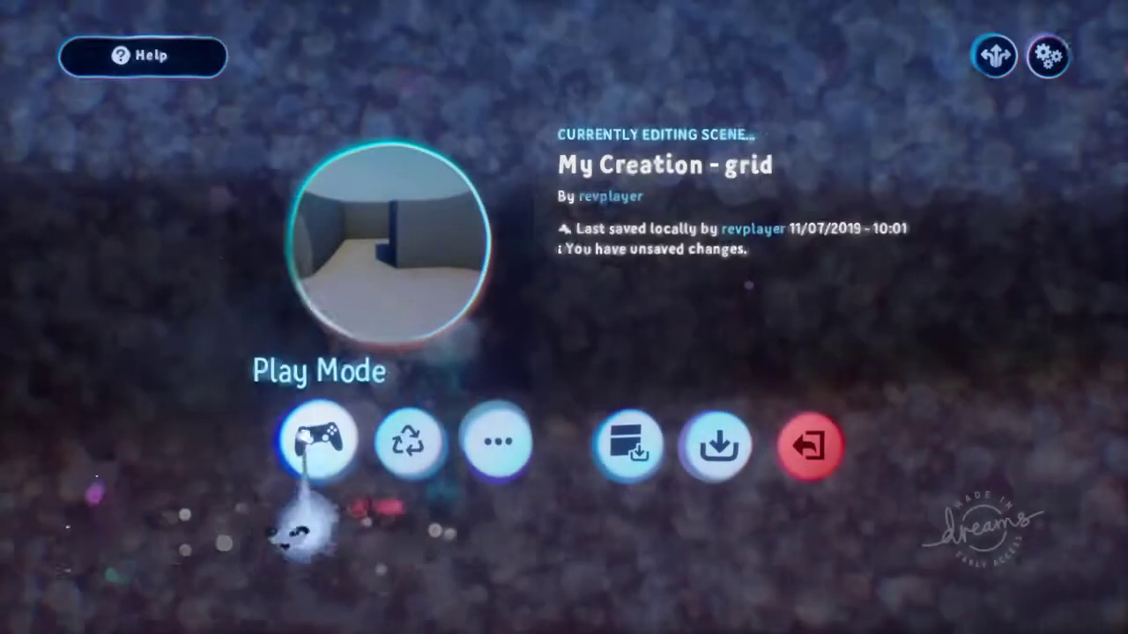
left_click(315, 444)
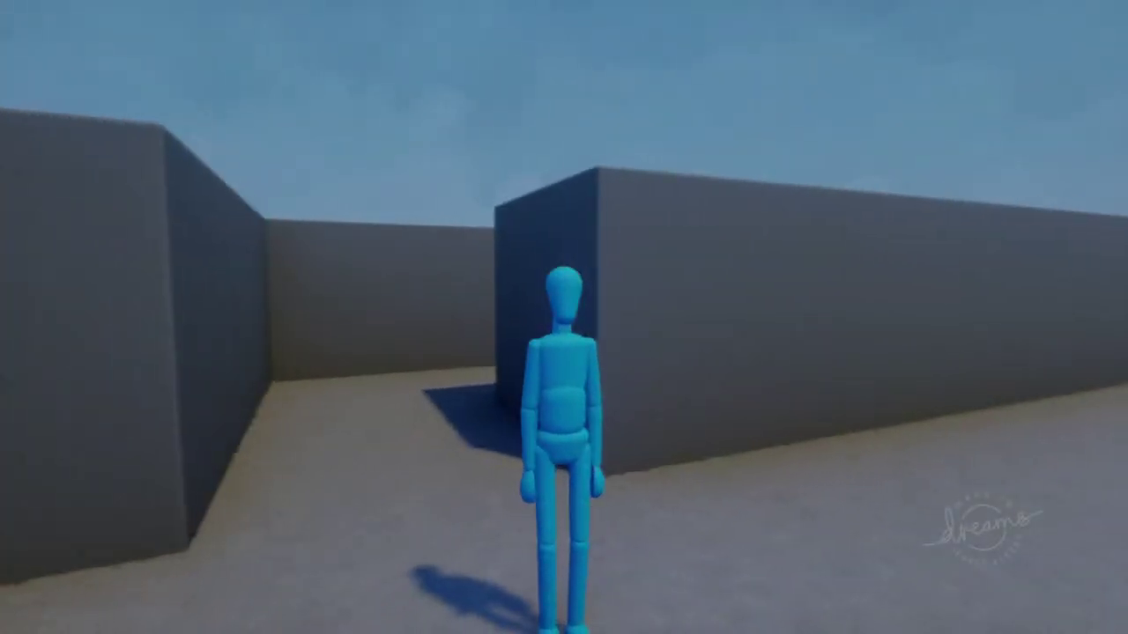
key("w")
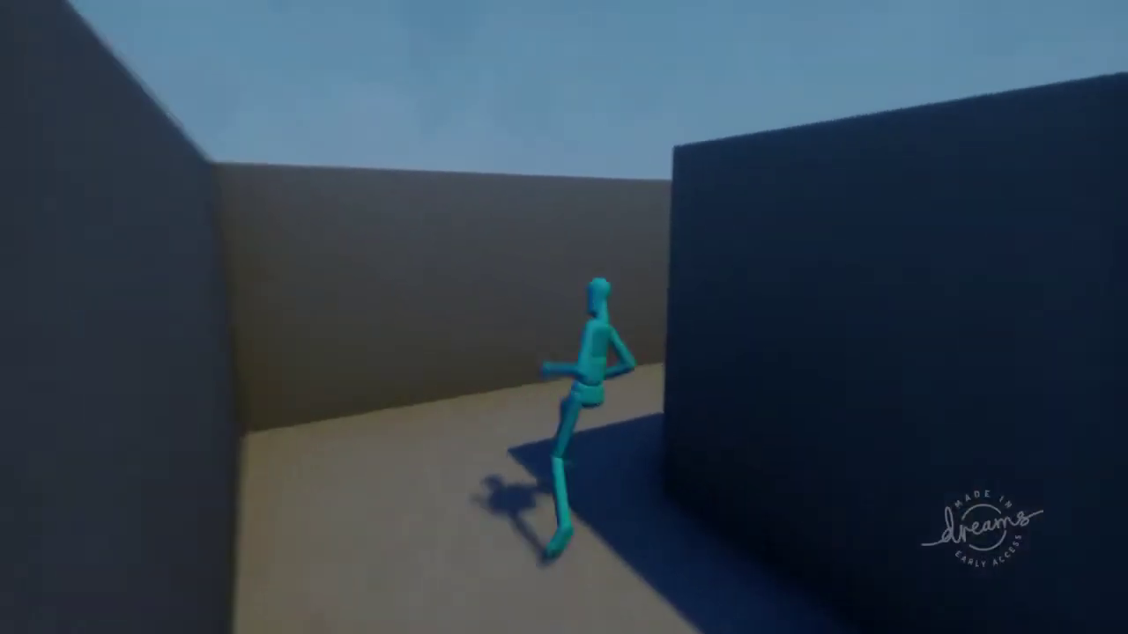
key("Left")
key("Right")
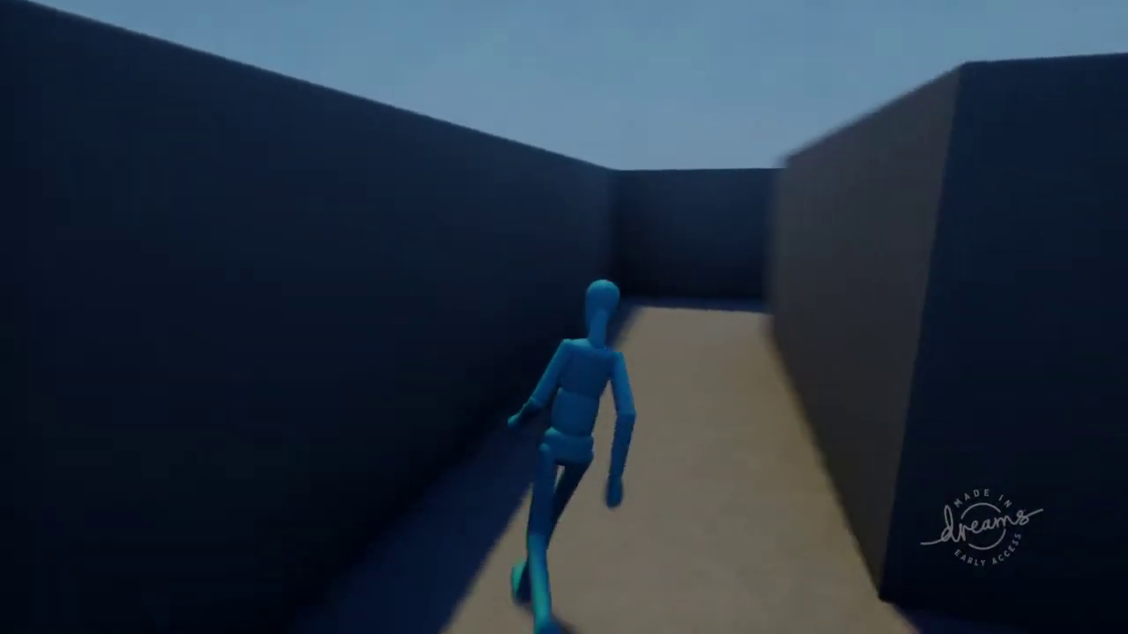
key("Right")
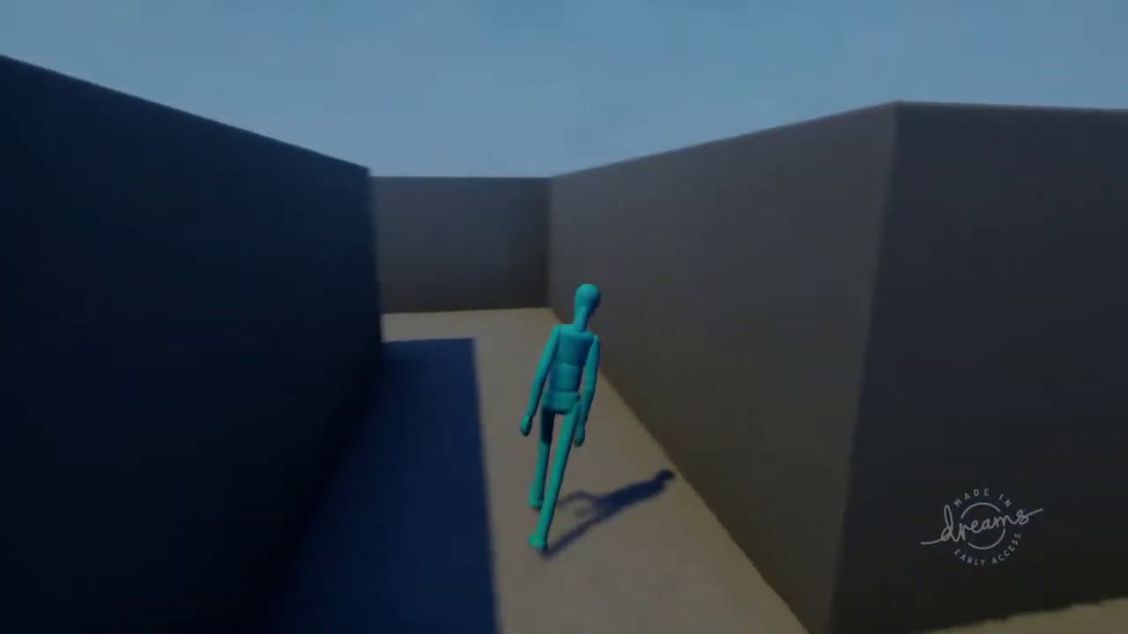
key("Left")
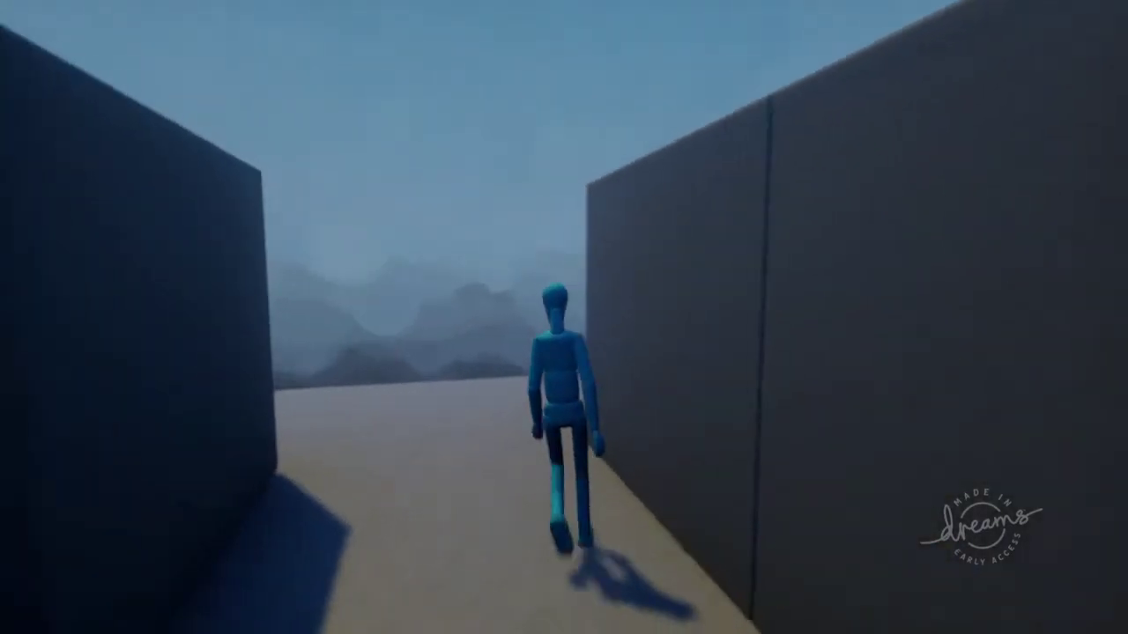
key("Left")
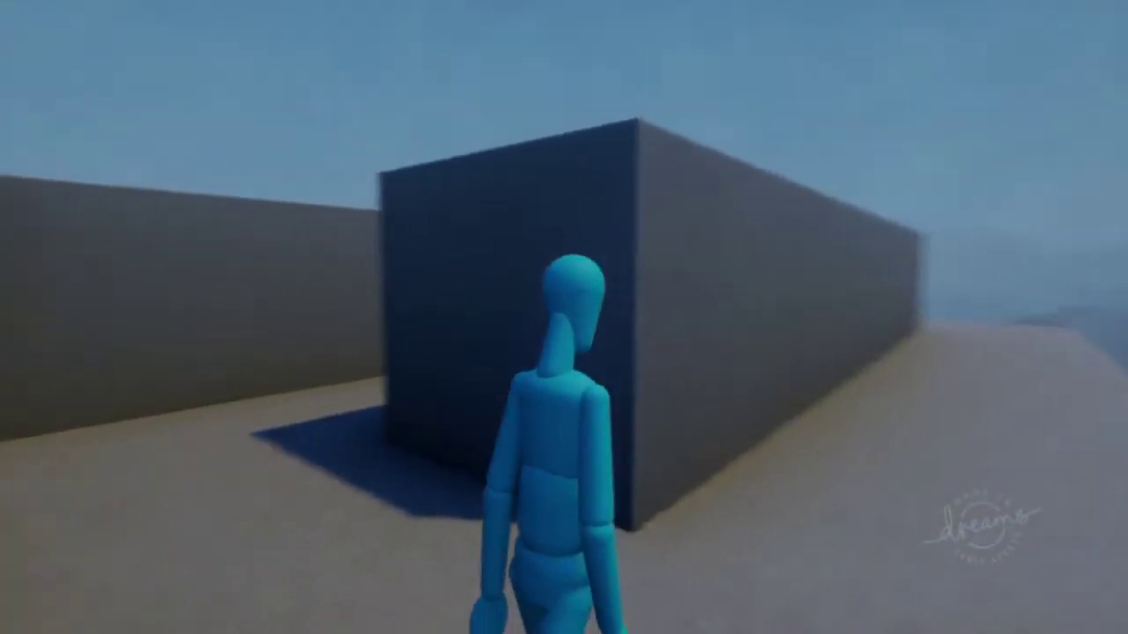
key("Up")
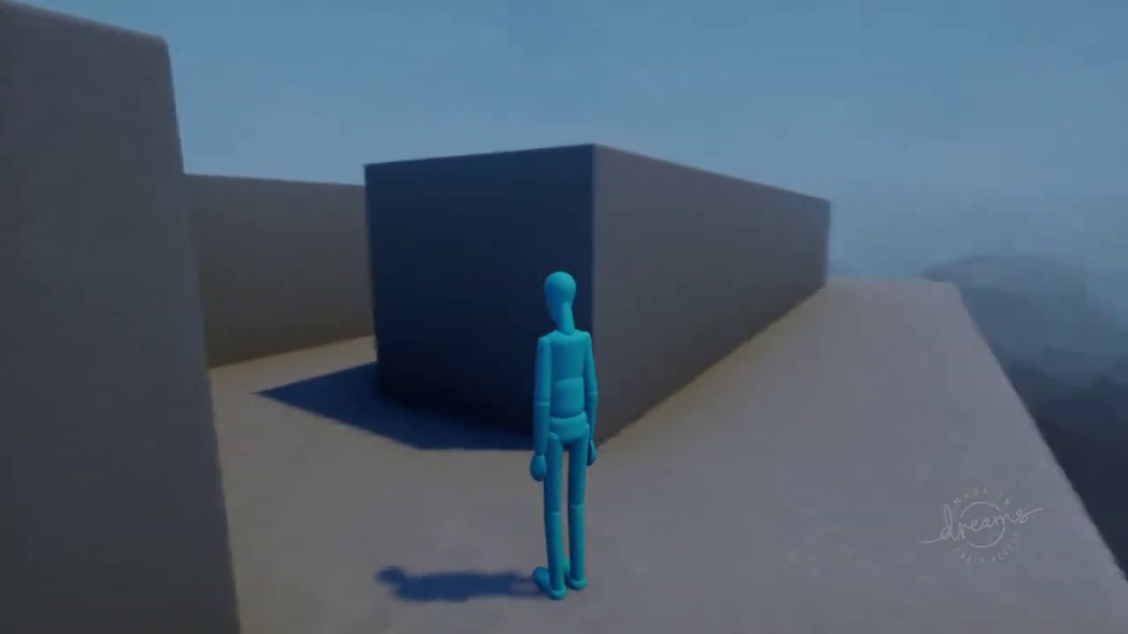
key("Right")
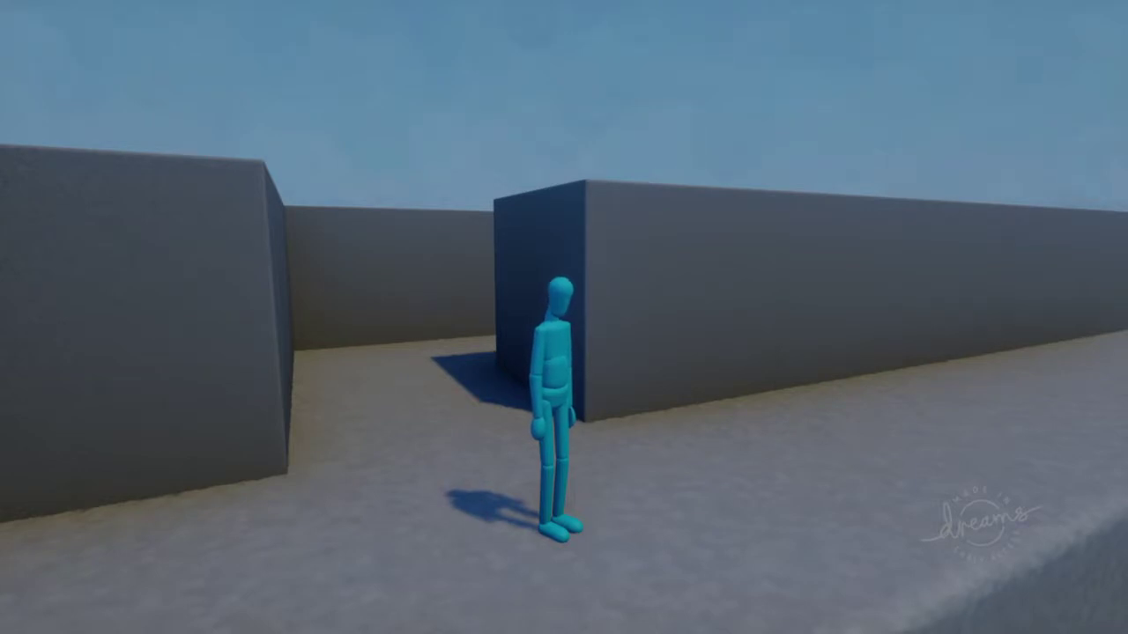
key("Escape")
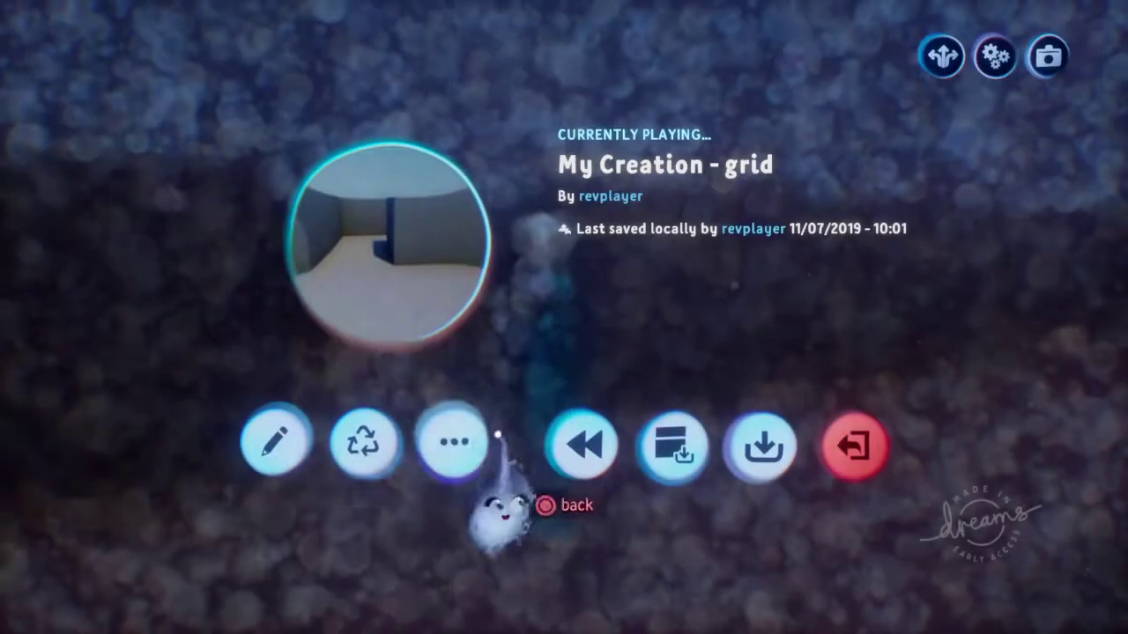
left_click(278, 439)
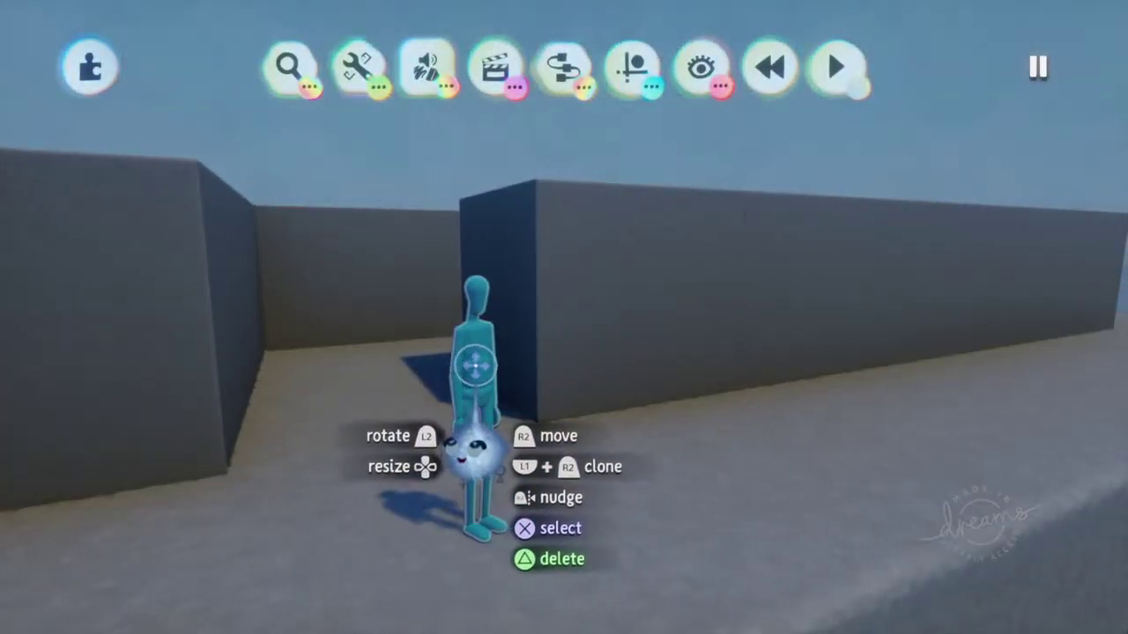
- Open the settings of the controller sensor inside the puppet's Controller Logic chip
left_click(476, 368)
middle_click_drag(482, 455, 481, 508)
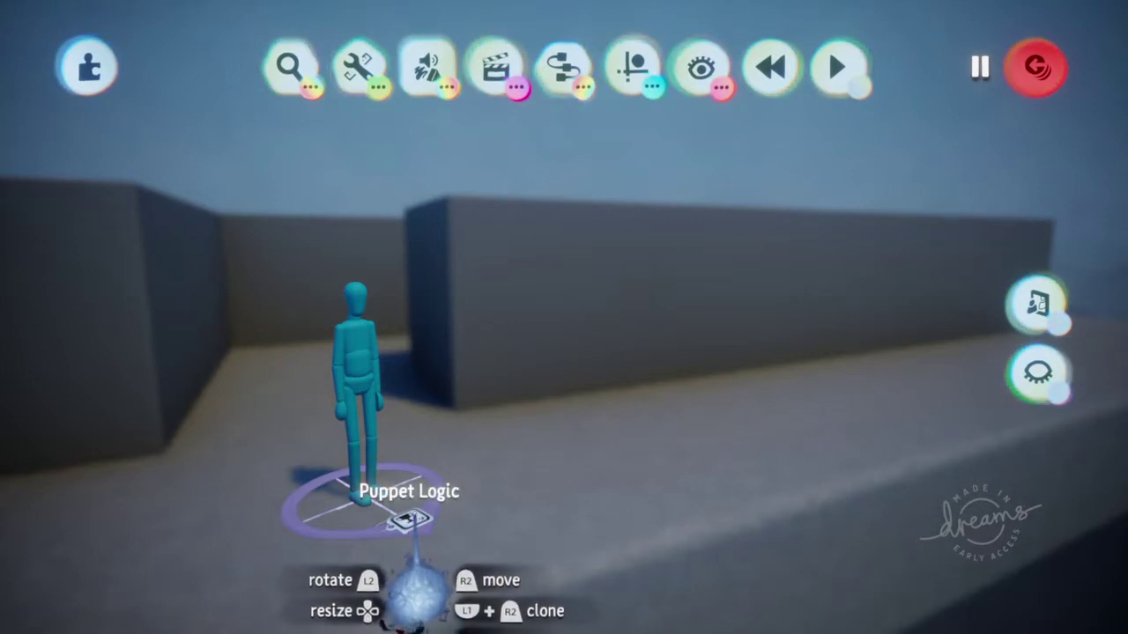
left_click(410, 529)
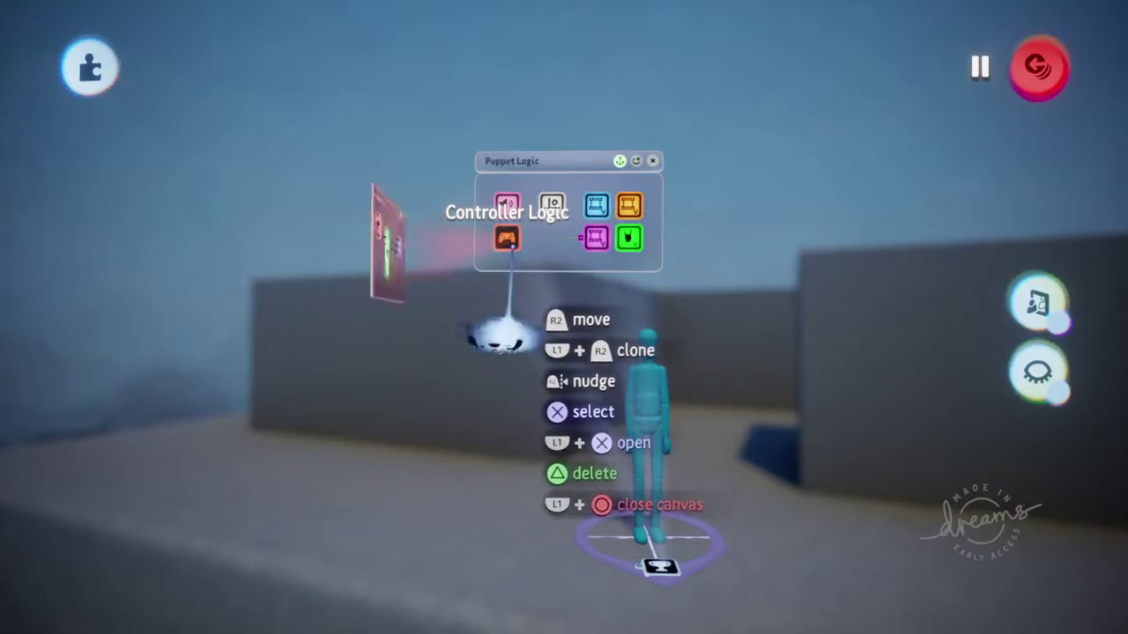
left_click(502, 335)
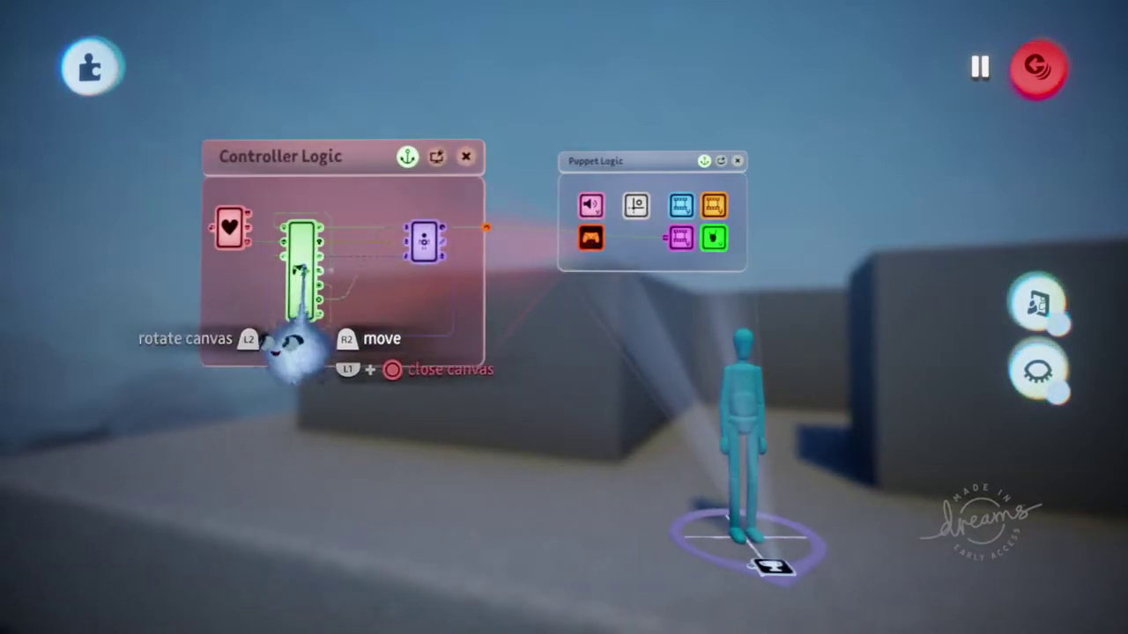
left_click(299, 268)
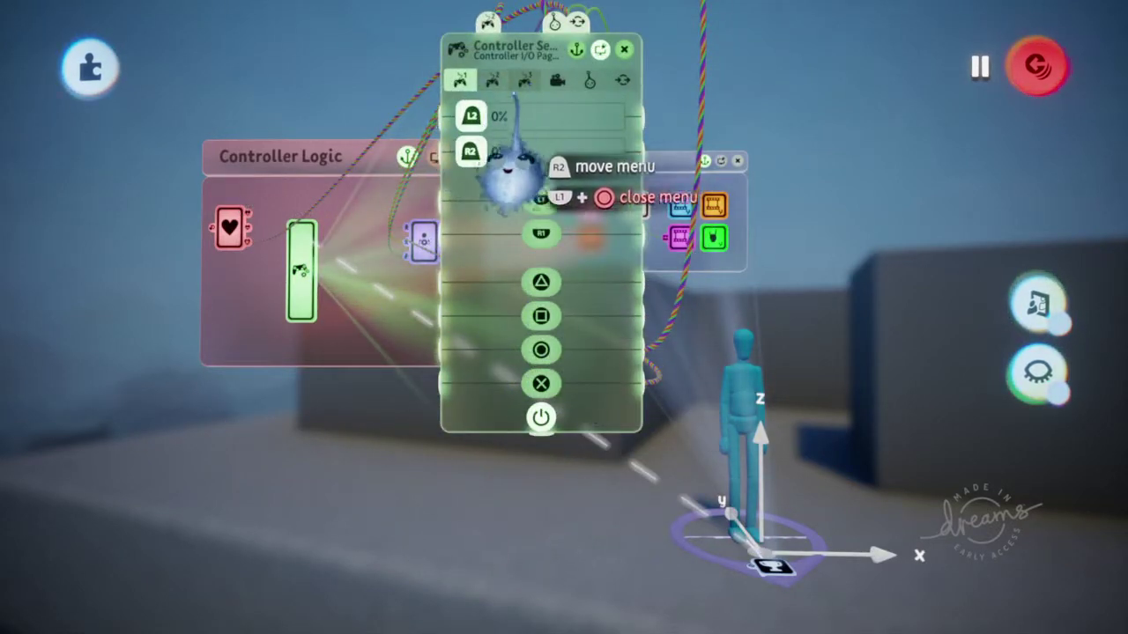
- Set the controller sensor's Camera Distance to 8.0 m in its camera properties
left_click(491, 80)
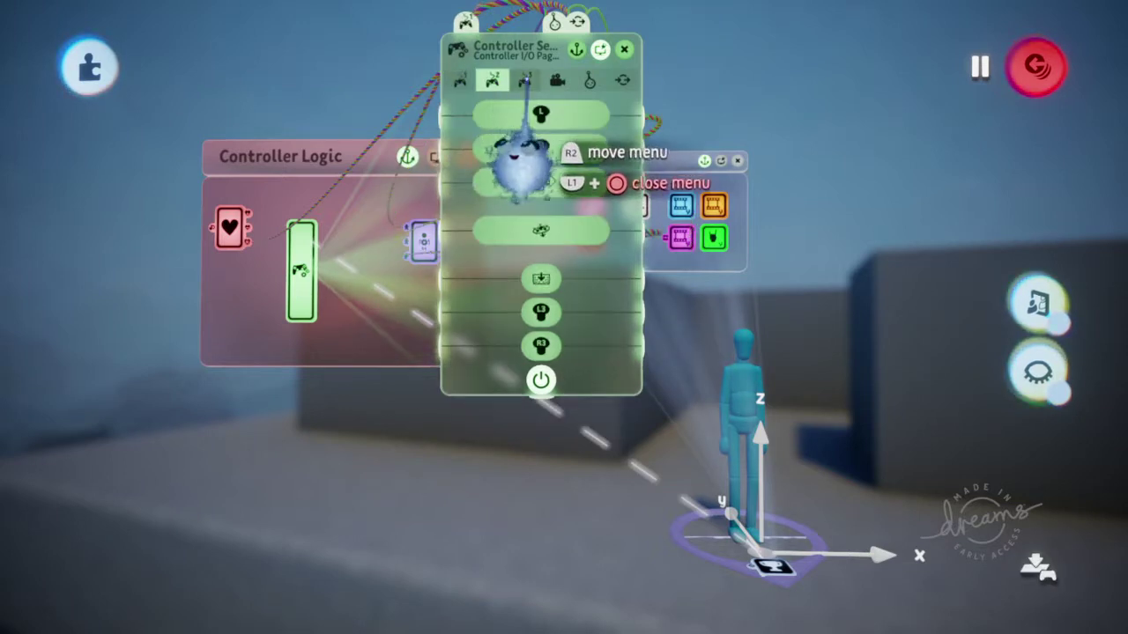
left_click(524, 81)
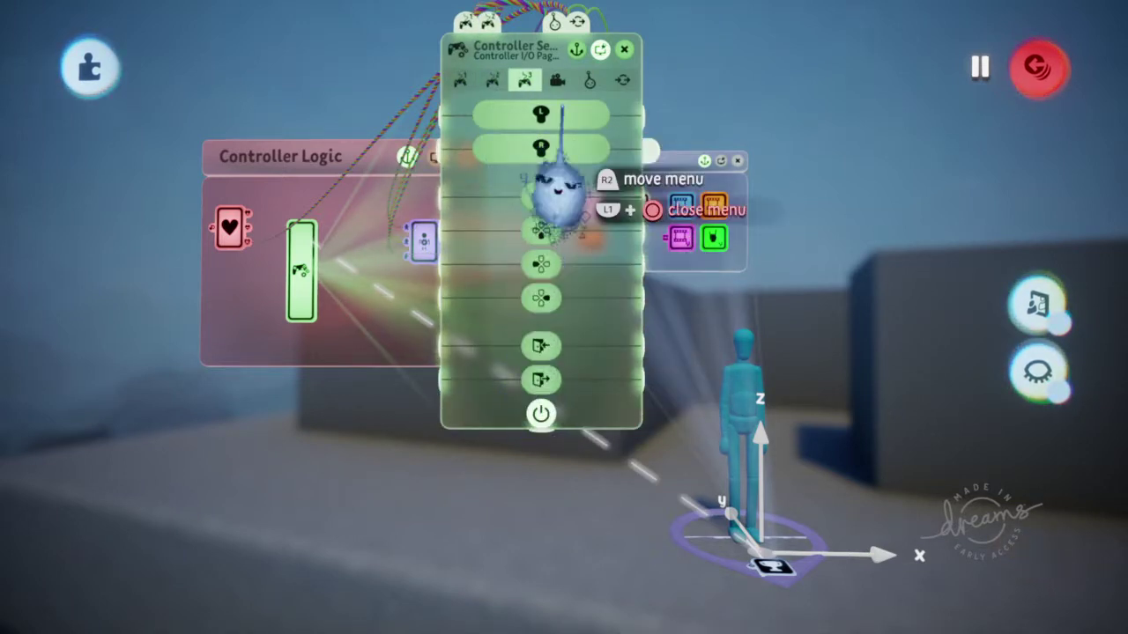
left_click(556, 80)
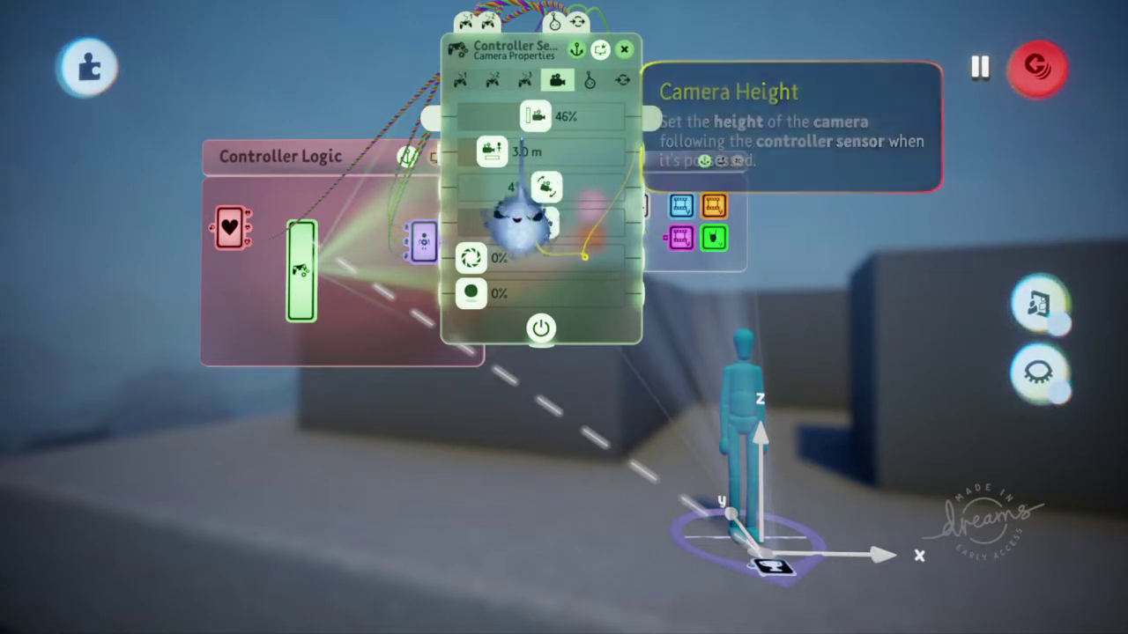
mouse_move(493, 159)
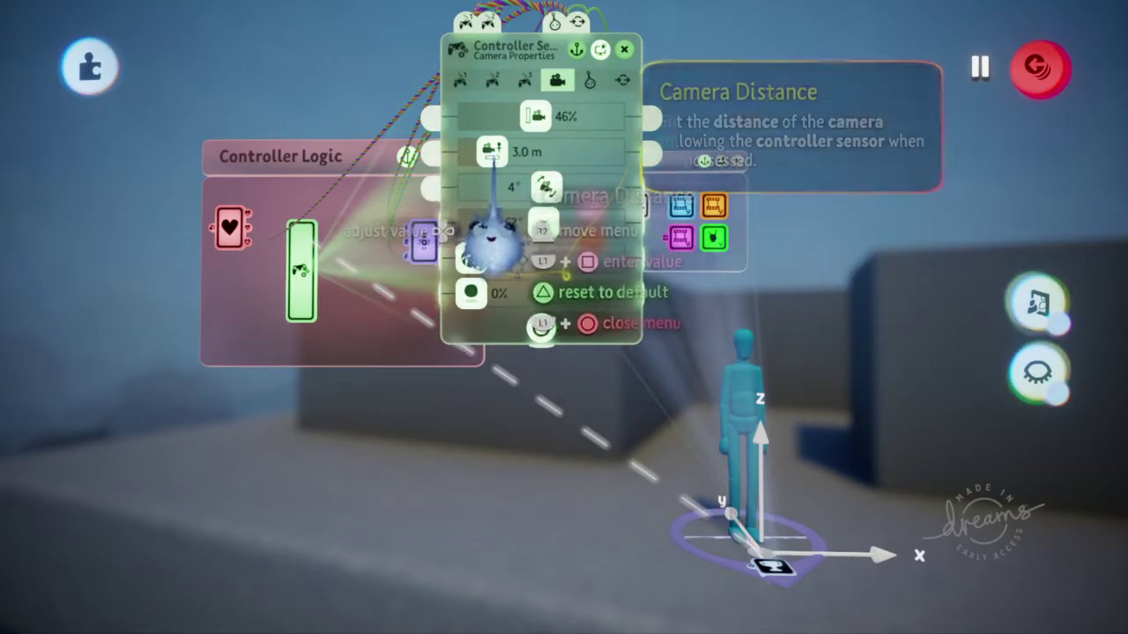
left_click_drag(493, 233, 520, 234)
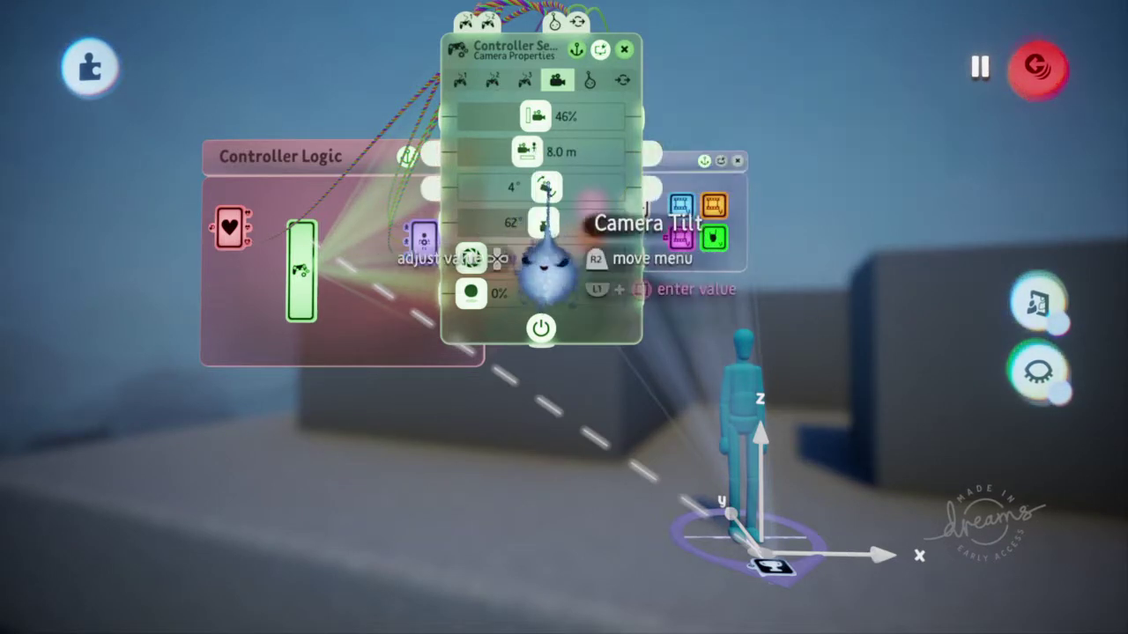
- Set the Camera Tilt to 57°, close the puppet's logic canvases and stop editing the puppet
mouse_move(546, 268)
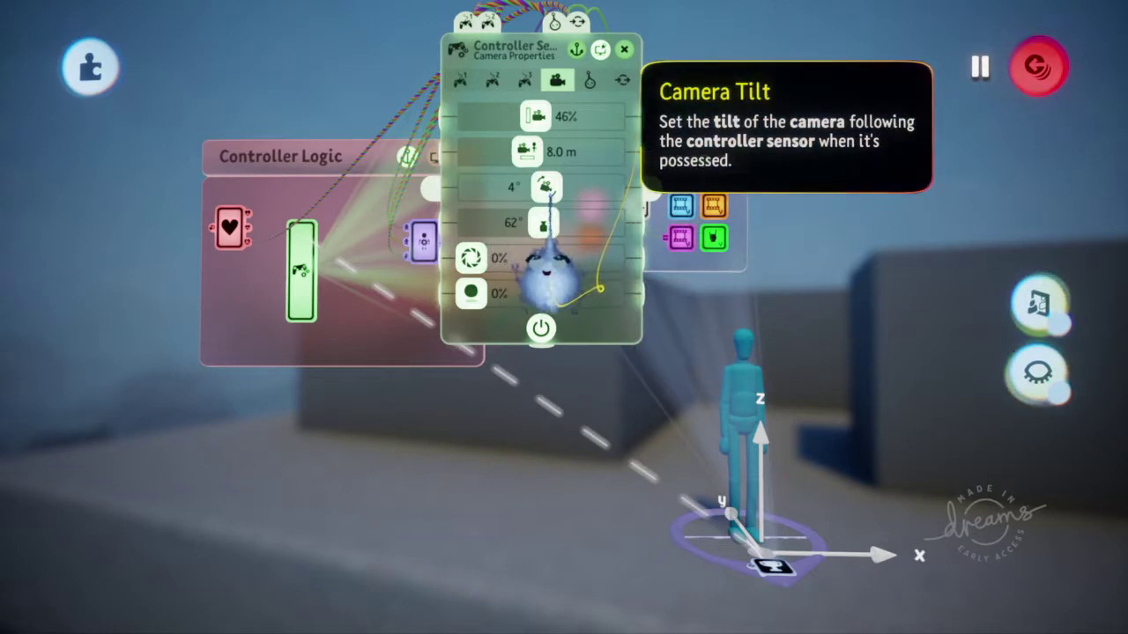
left_click_drag(548, 268, 586, 273)
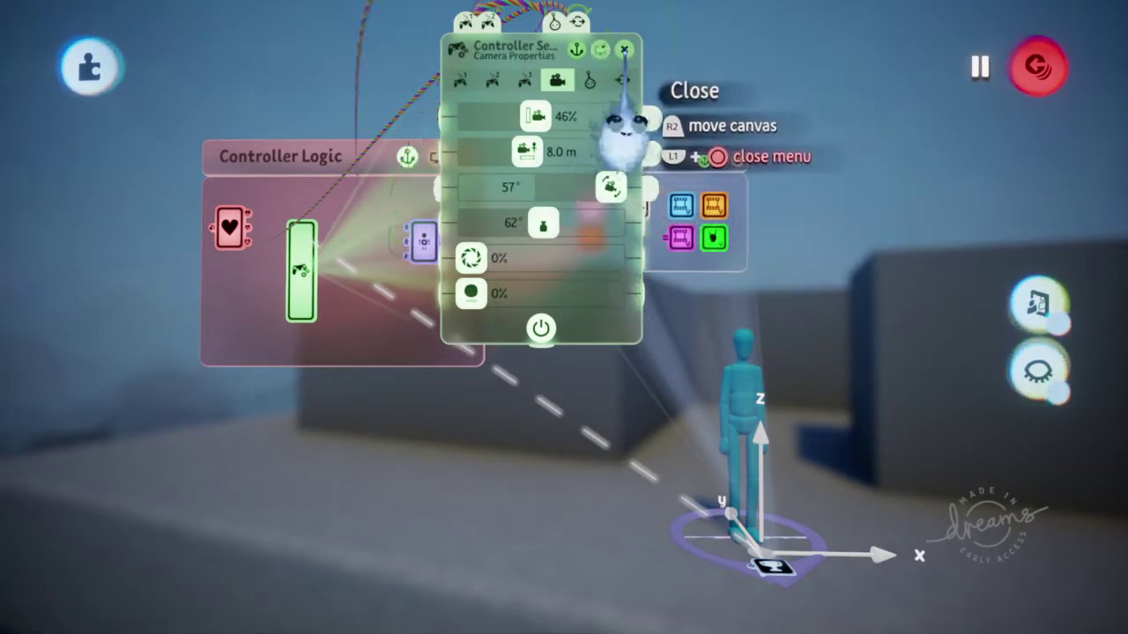
left_click(624, 49)
left_click_drag(459, 284, 475, 284)
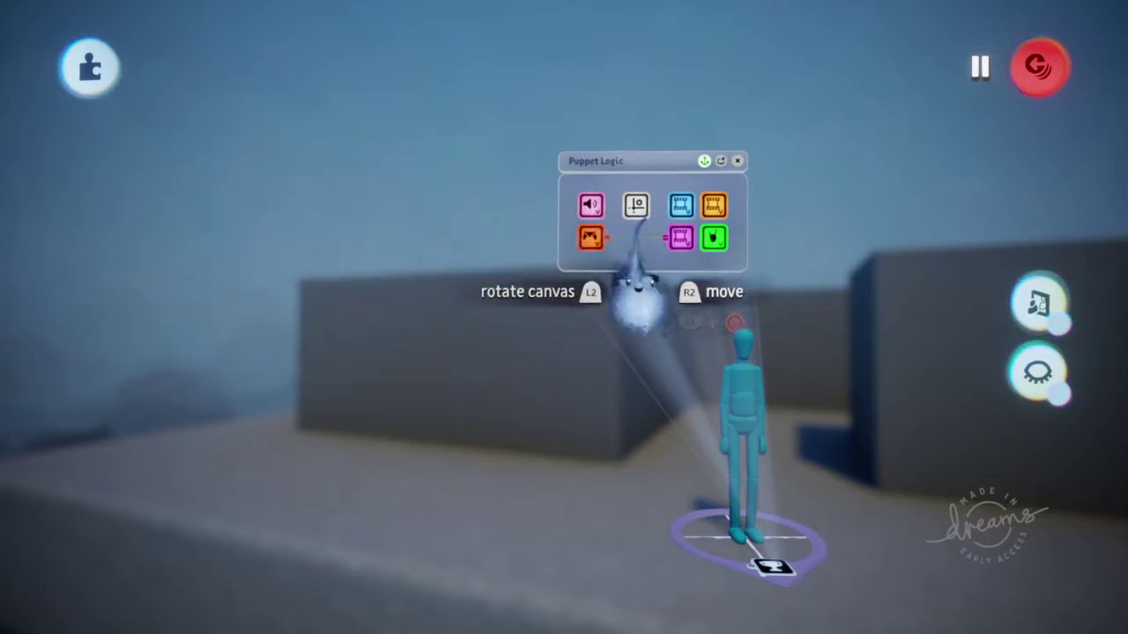
key("Escape")
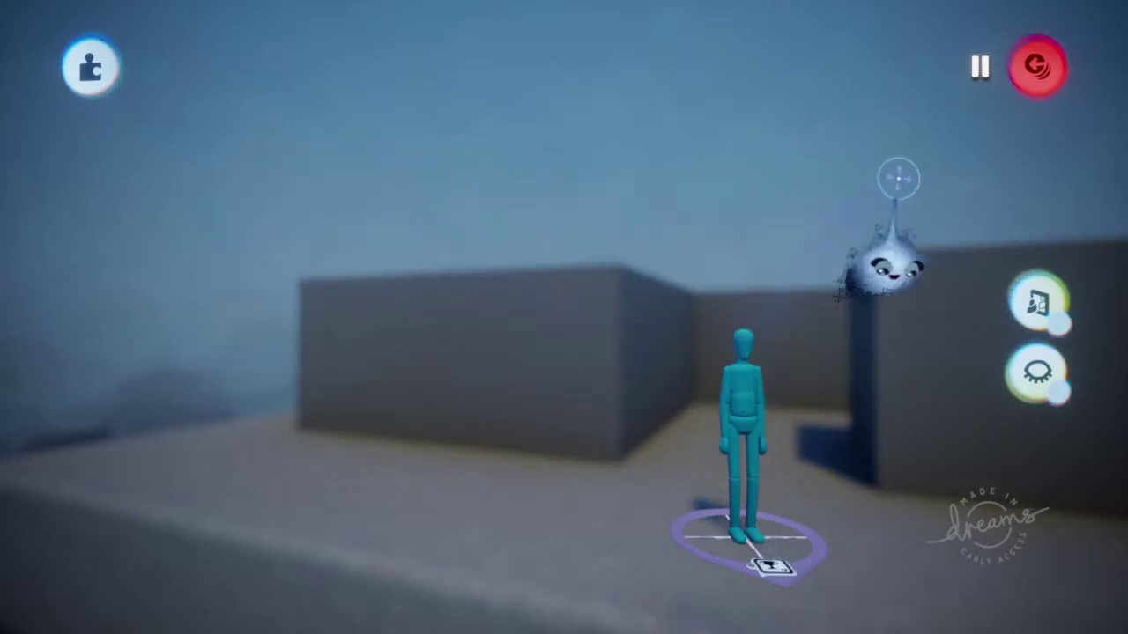
key("Escape")
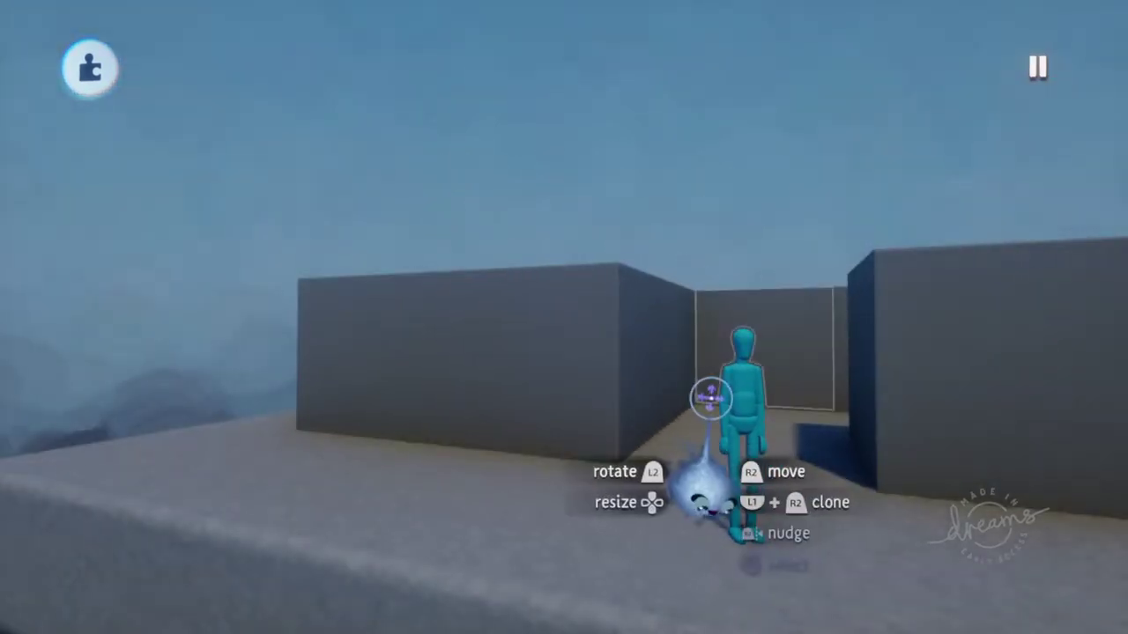
- Playtest the elevated camera view by running the puppet through the maze to the exit
key("Escape")
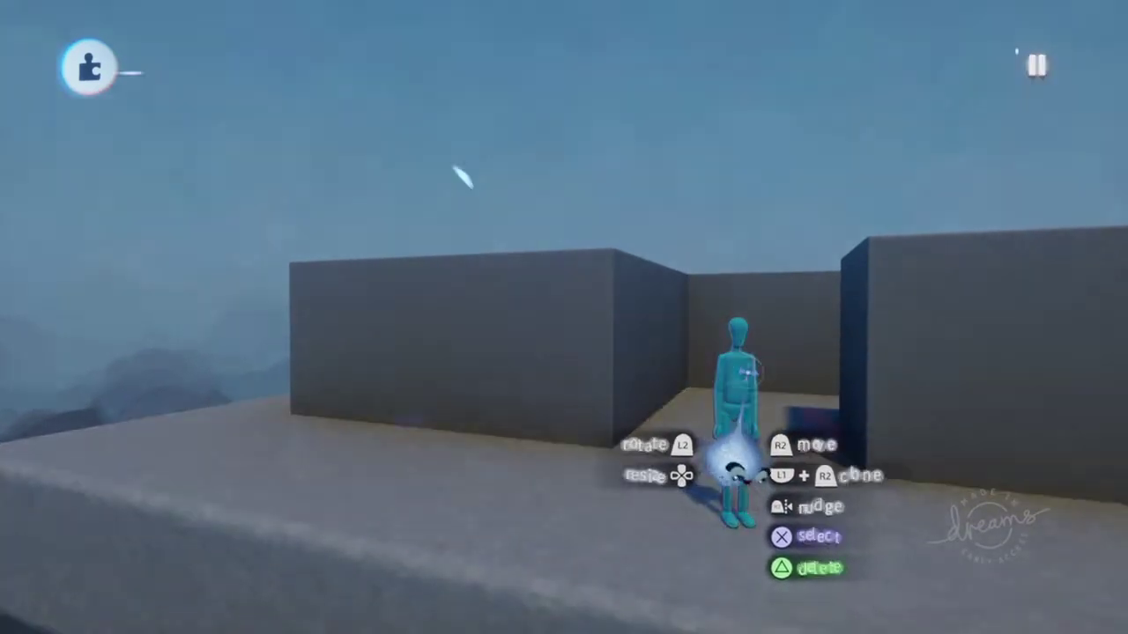
left_click(355, 451)
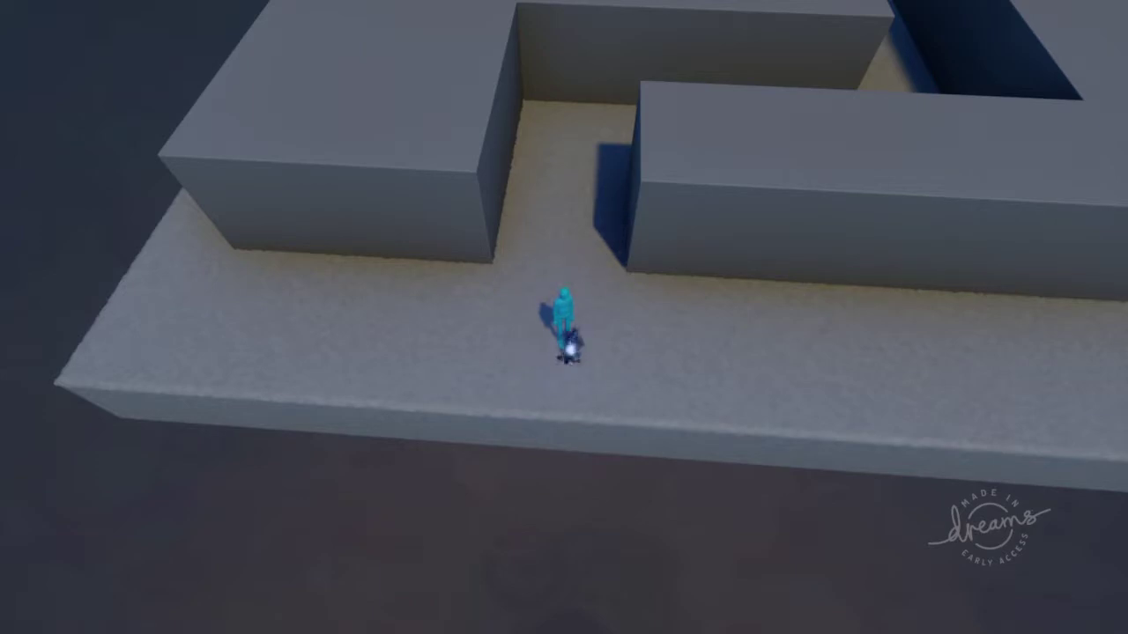
key("Up")
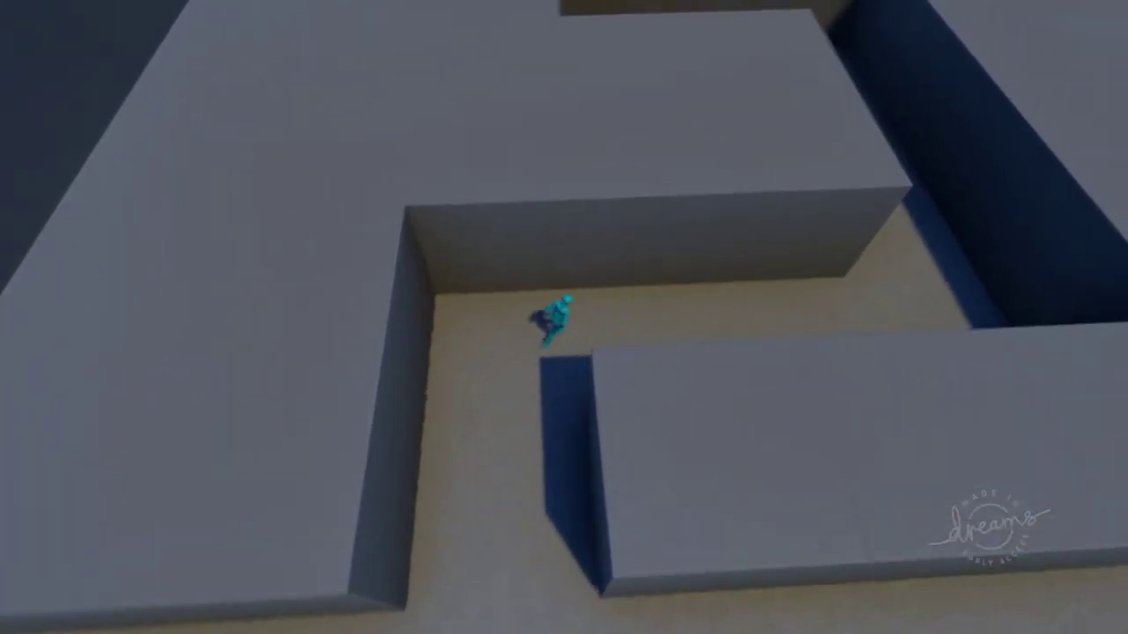
key("Up")
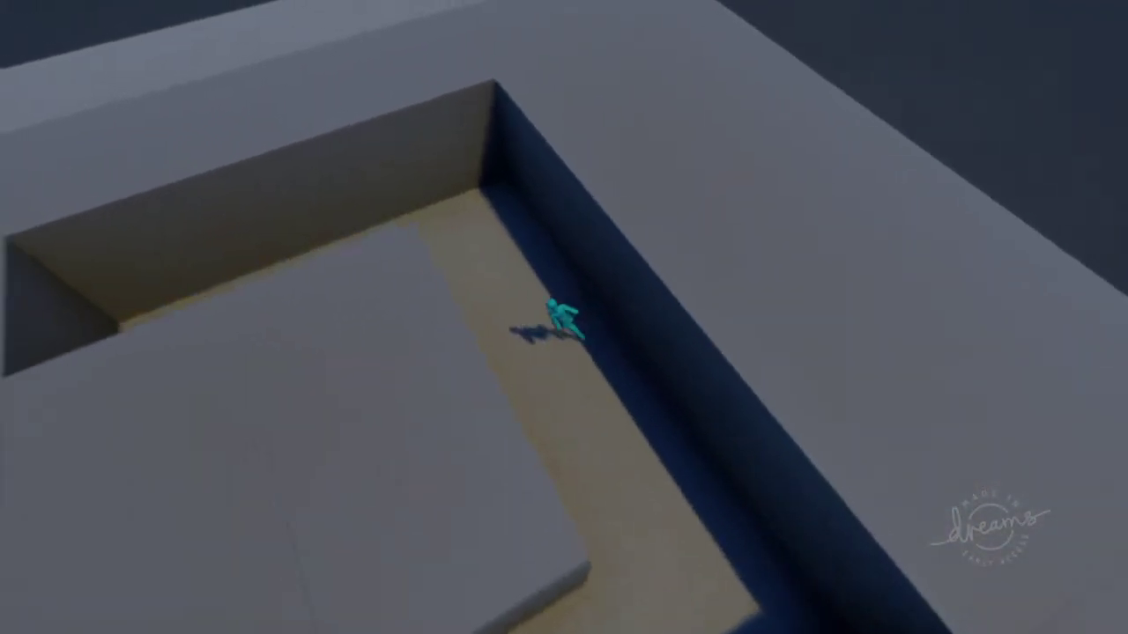
key("Up")
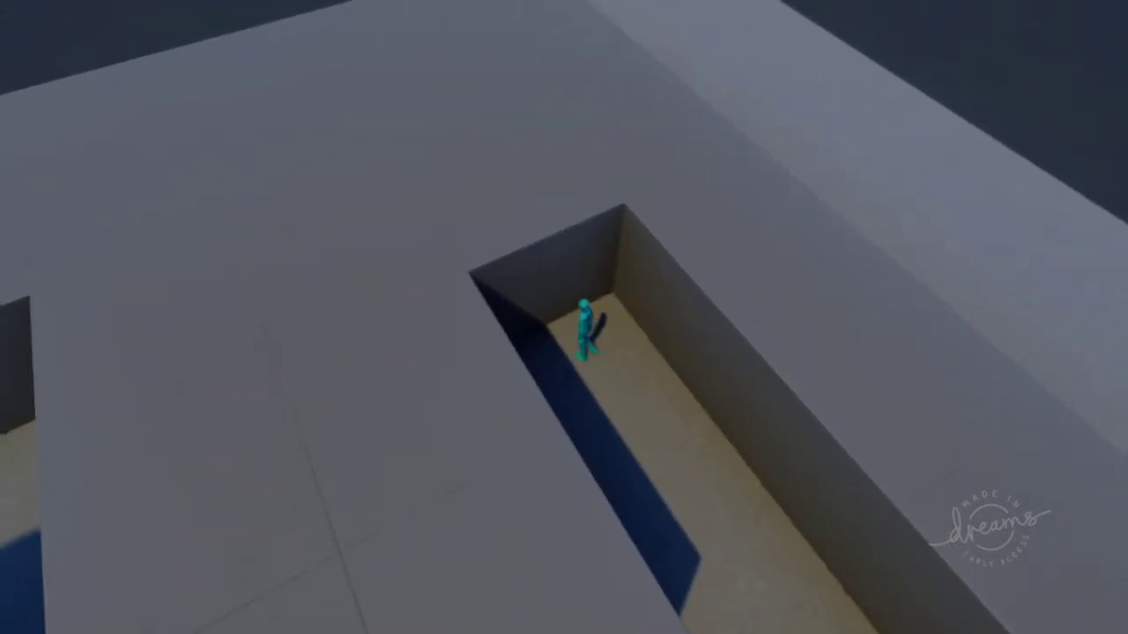
key("Up")
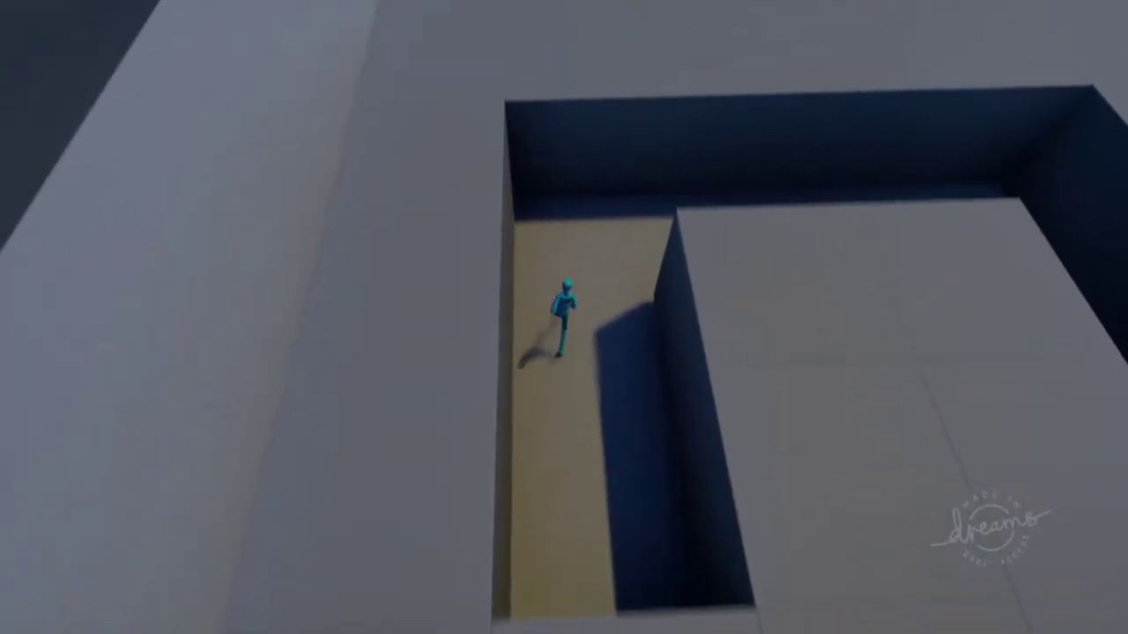
key("Up")
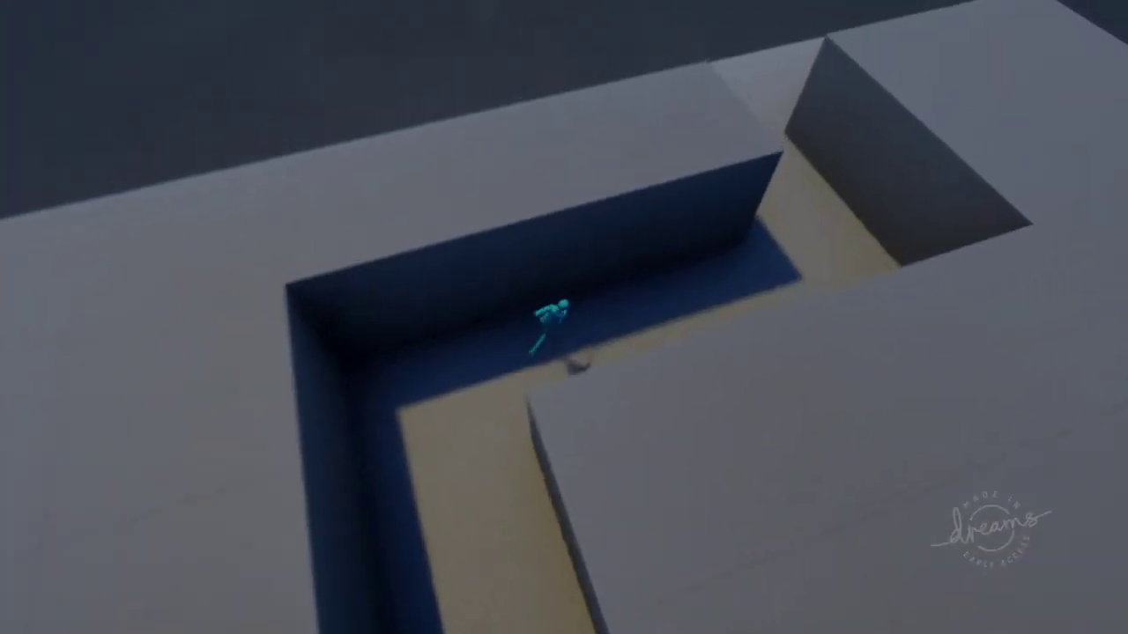
key("Up")
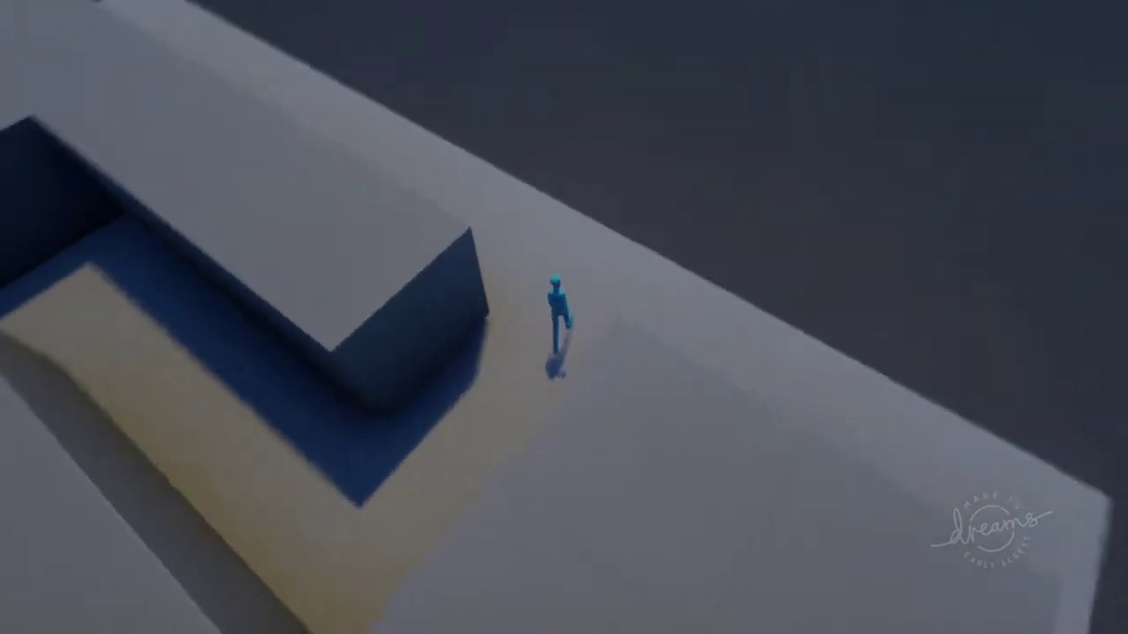
- Finish running the puppet through the maze and return the scene to edit mode
key("Up")
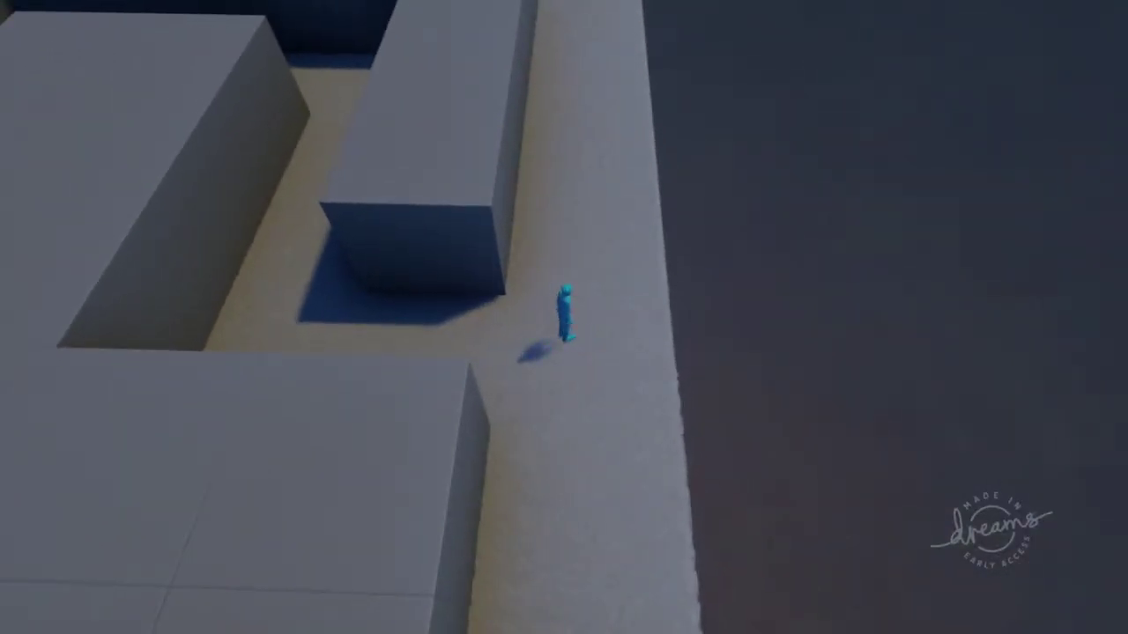
key("Escape")
left_click(264, 446)
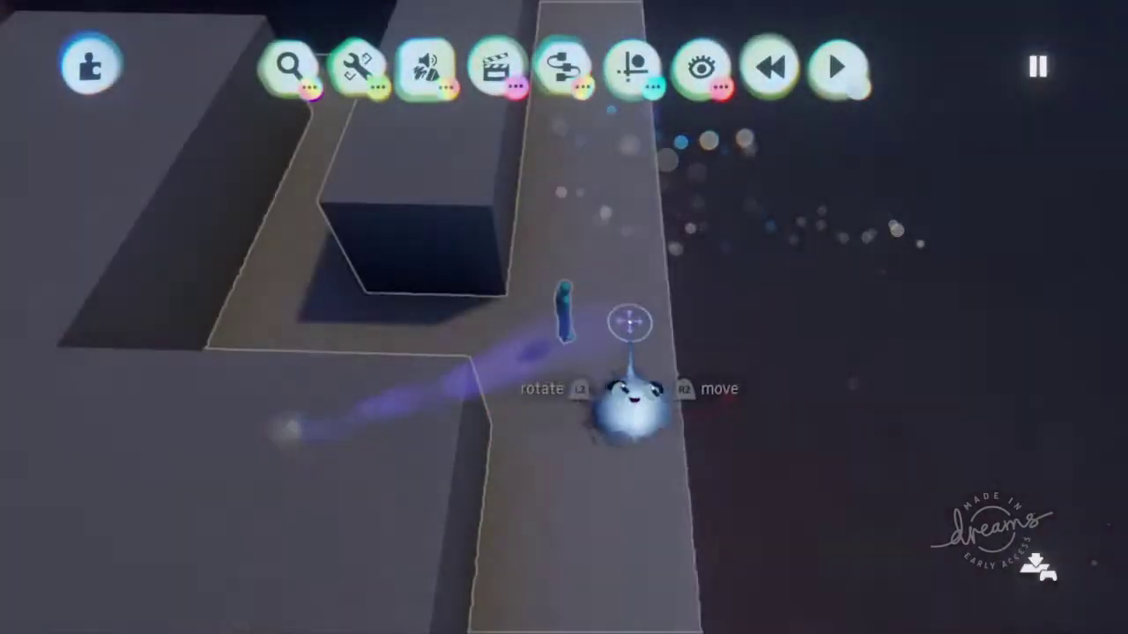
- Edit the puppet and open the controller sensor's settings inside its Controller Logic chip
middle_click_drag(611, 390, 629, 437)
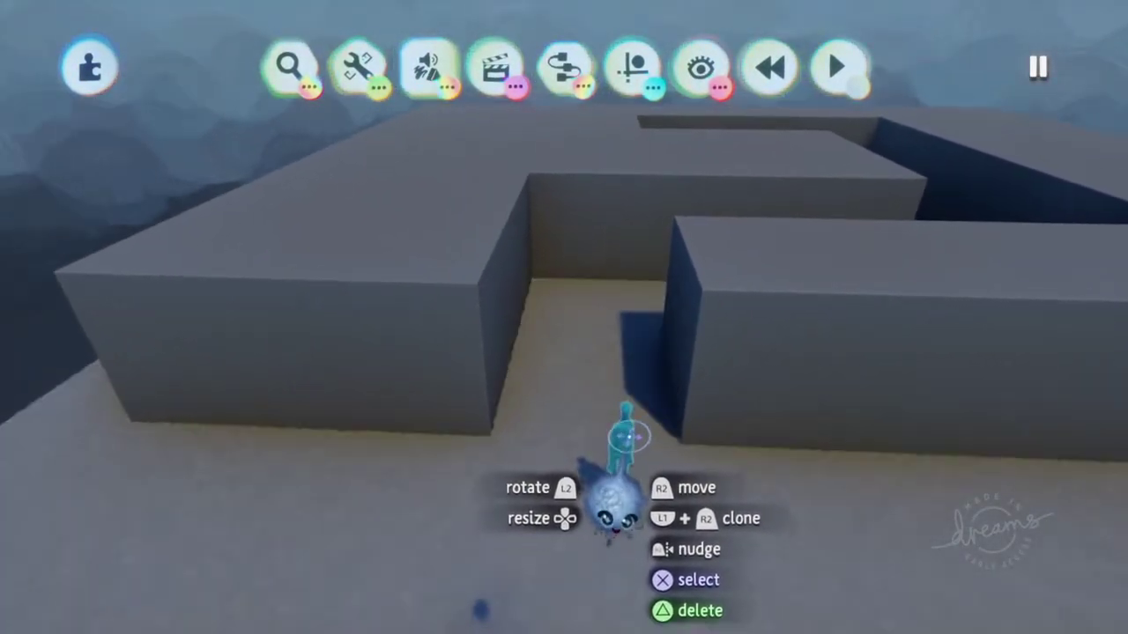
left_click(622, 452)
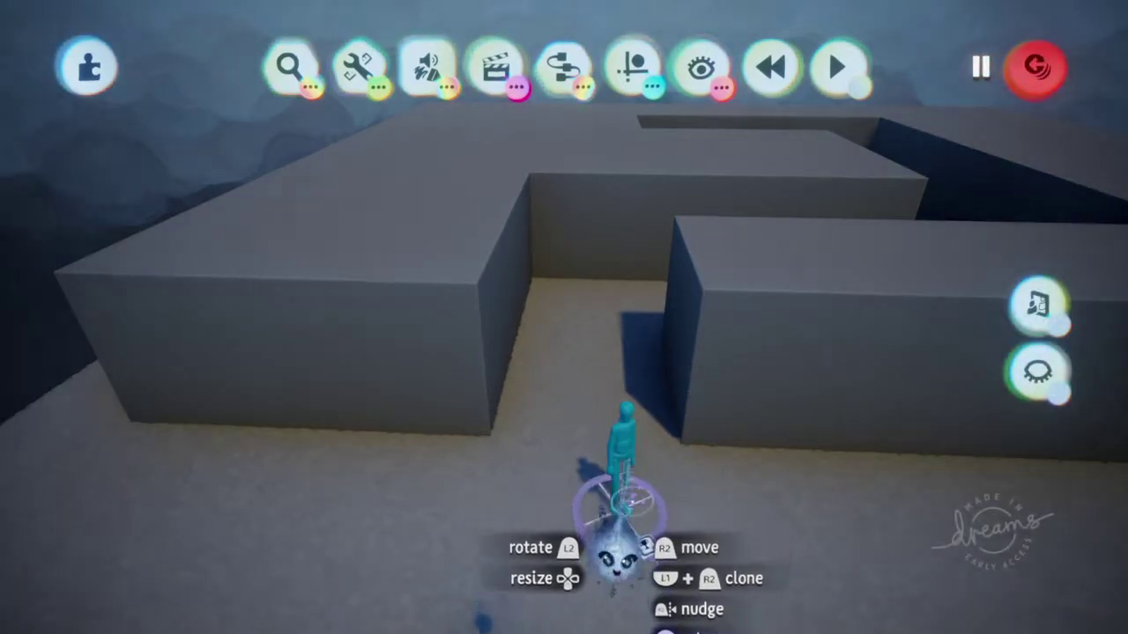
left_click(641, 560)
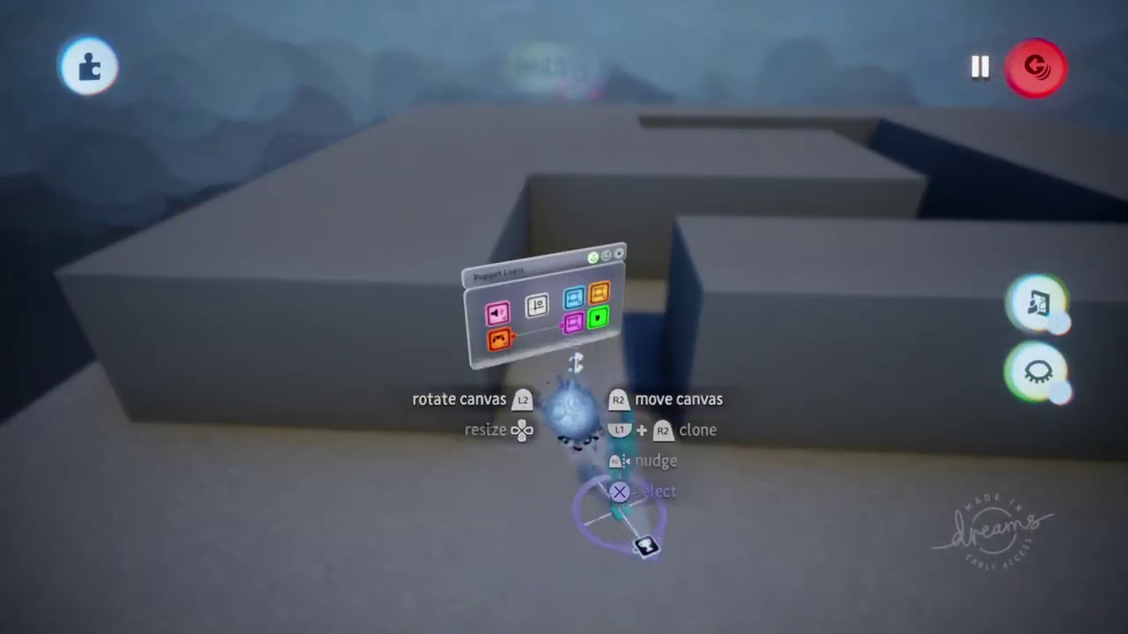
left_click(499, 339)
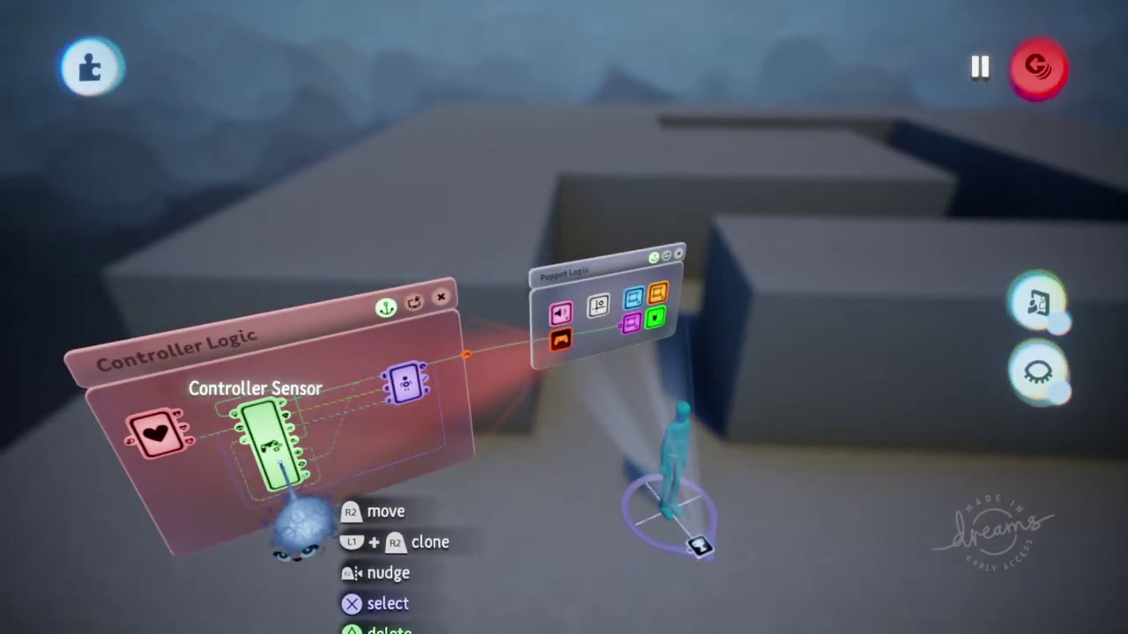
left_click(286, 480)
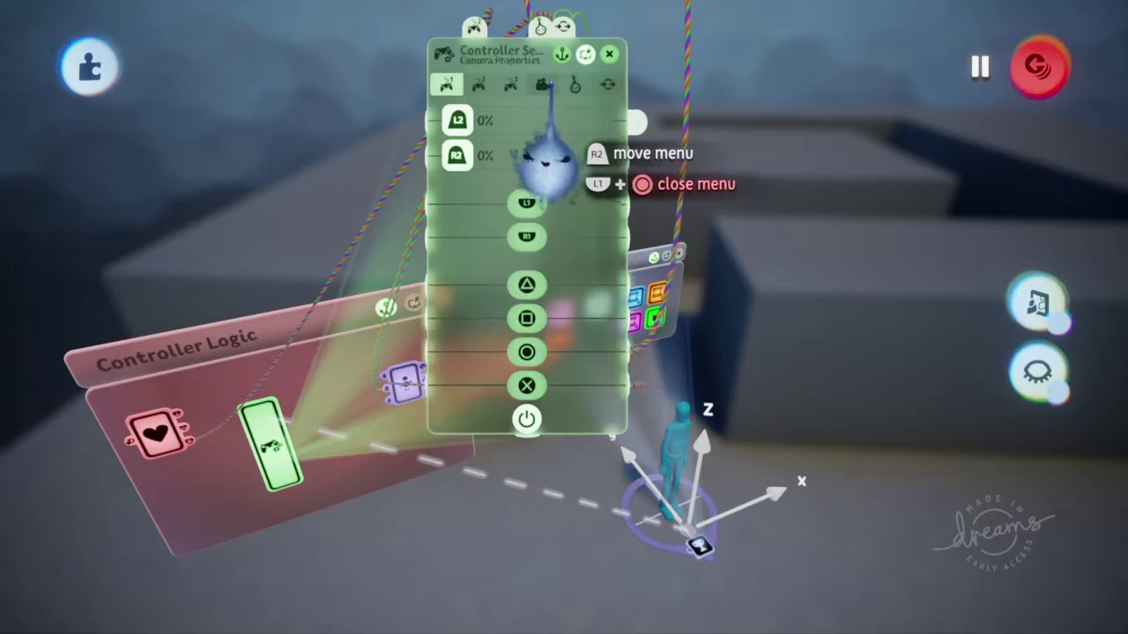
- Set the controller sensor's Camera Height to 60% and its Camera Distance to 9.9 m
left_click(542, 84)
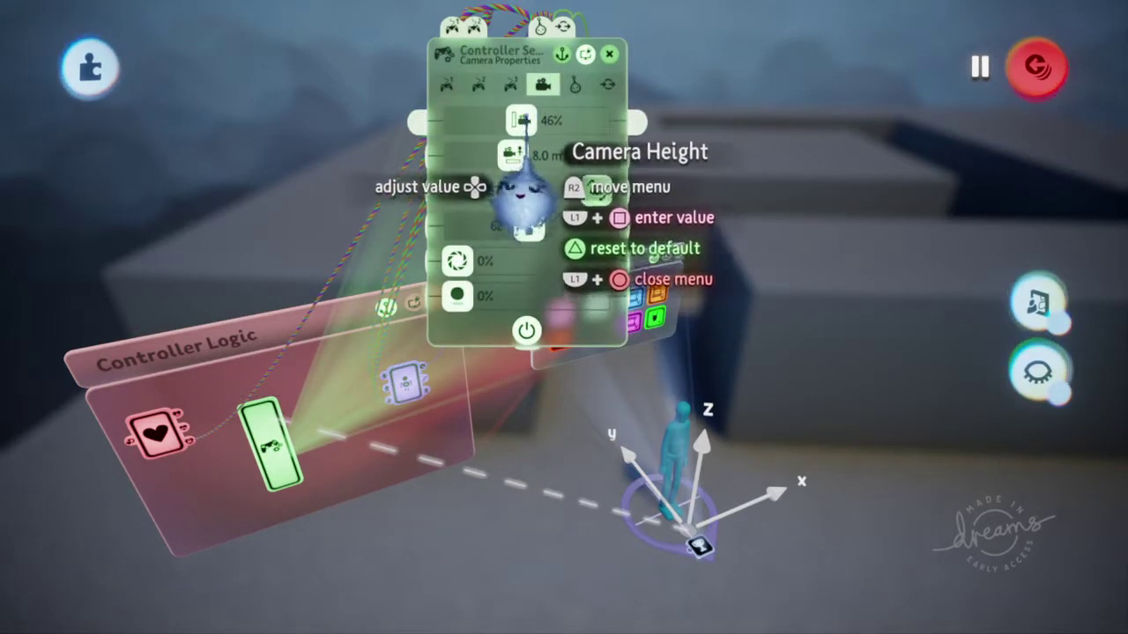
left_click_drag(520, 121, 524, 122)
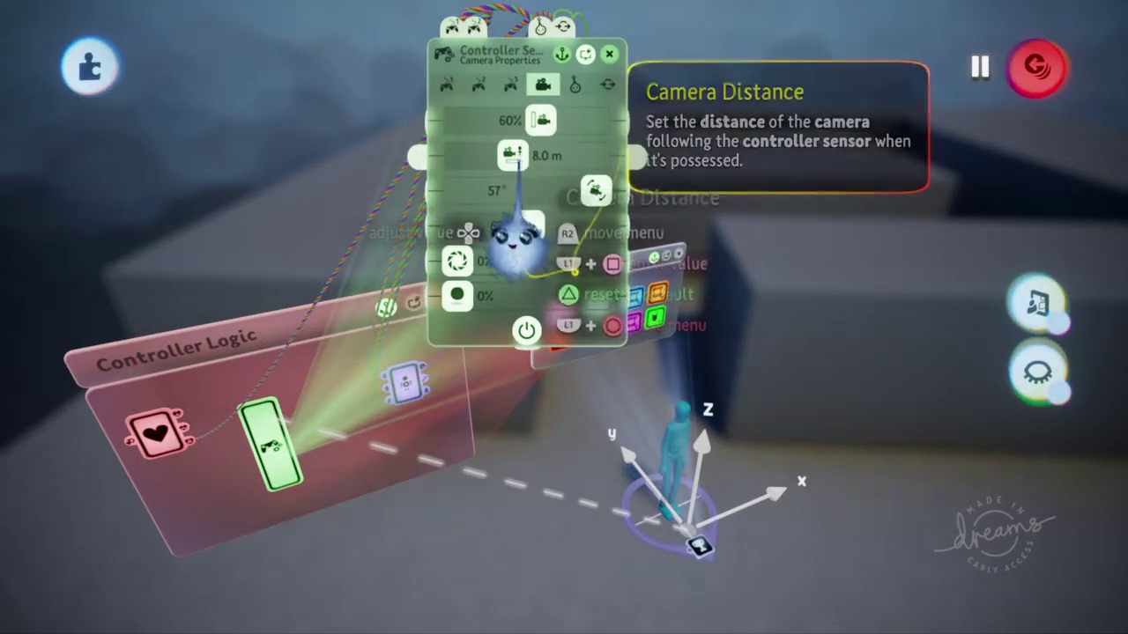
left_click_drag(514, 157, 526, 155)
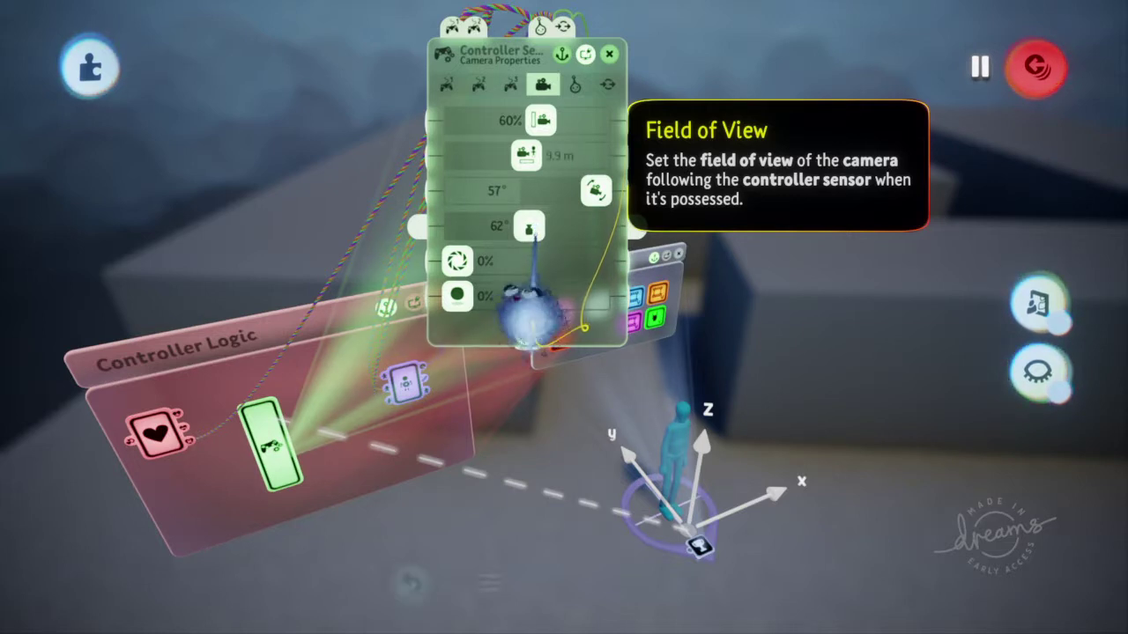
- Undo the Field of View change and the last Camera Distance adjustment
key("ctrl+z")
key("ctrl+z")
key("ctrl+z")
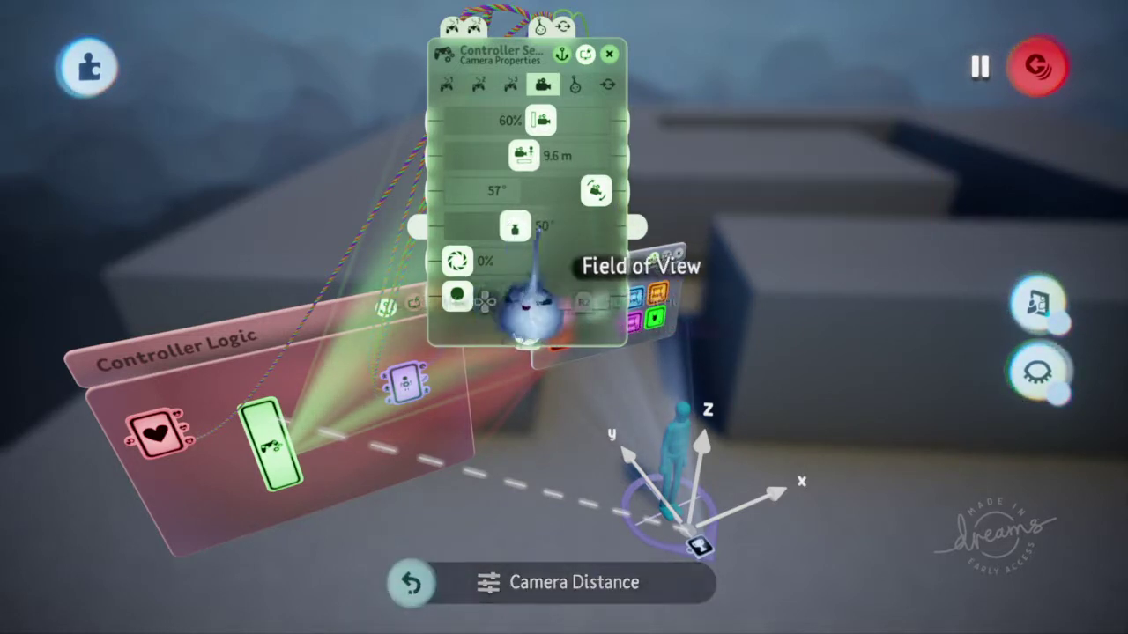
- Close the controller sensor's settings and the puppet's logic canvases, and stop editing the puppet
left_click(608, 55)
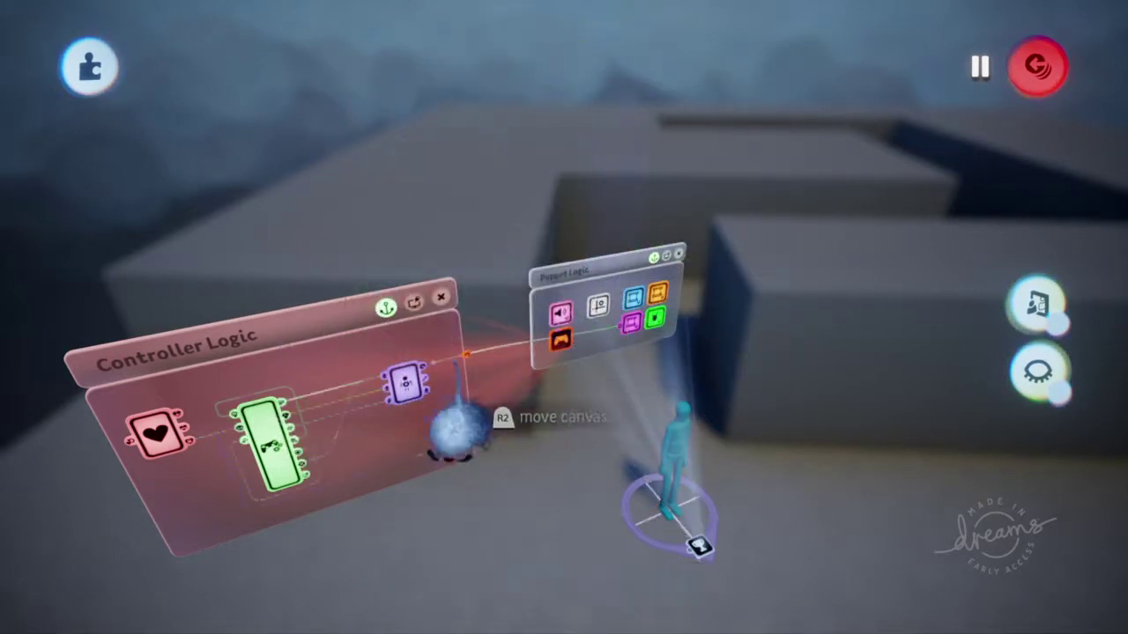
left_click(441, 298)
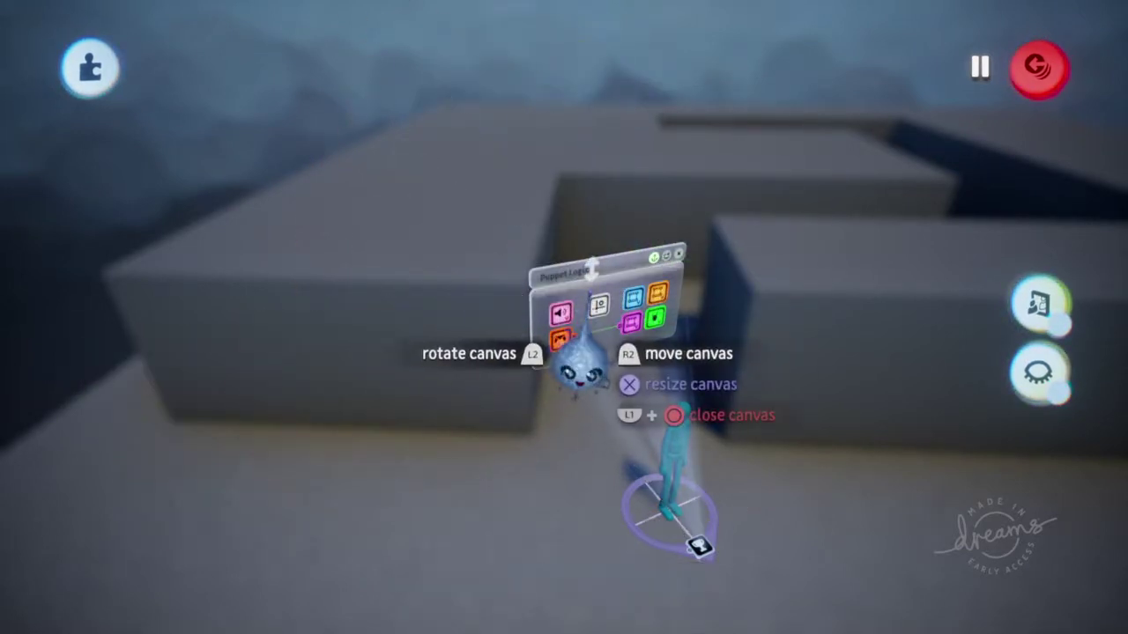
key("Escape")
key("Escape")
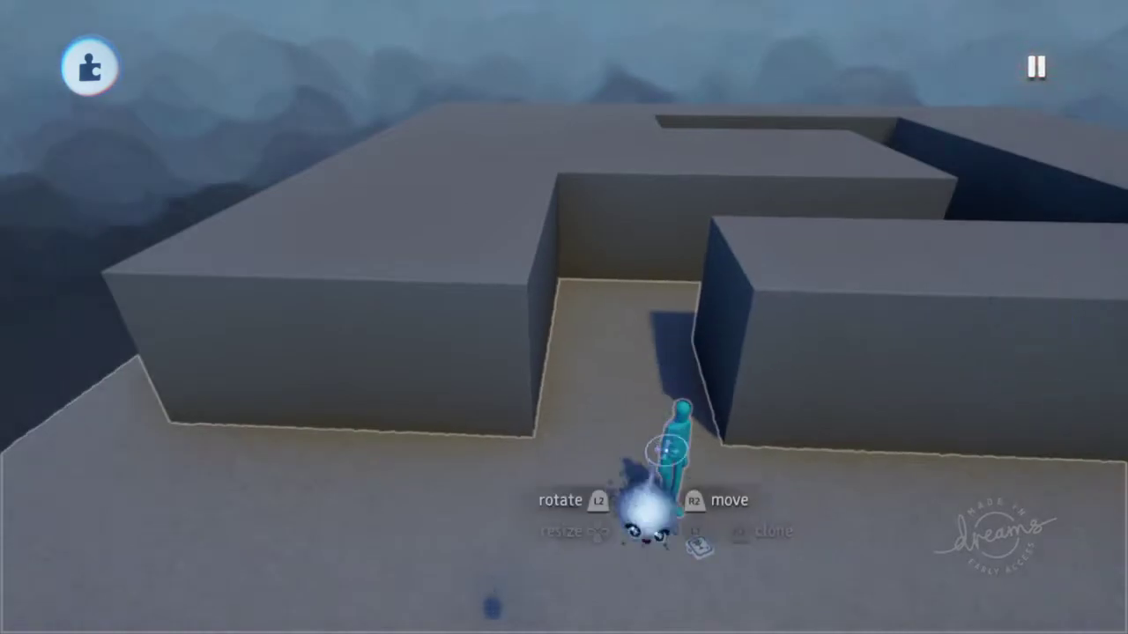
- Playtest the scene to check the adjusted camera height and distance, and return to edit mode
key("Escape")
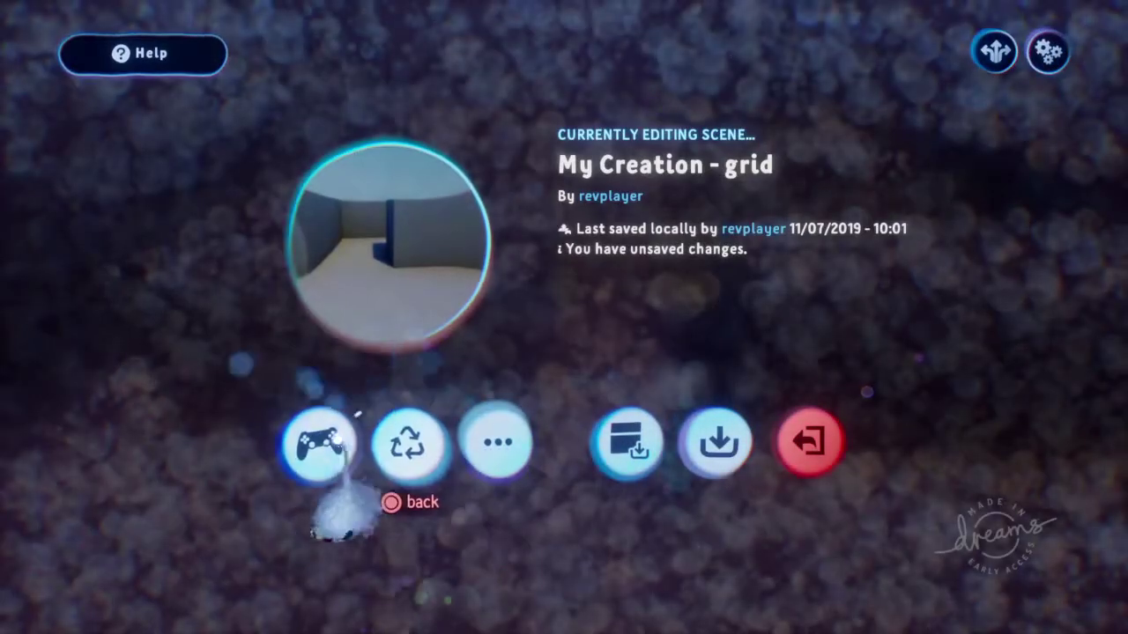
left_click(337, 438)
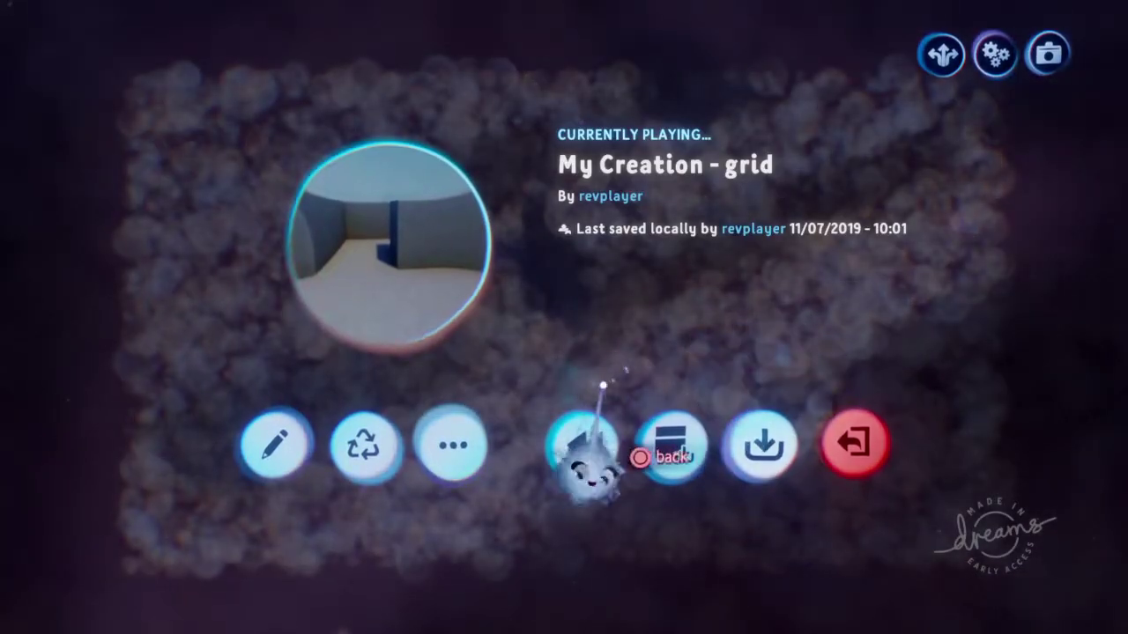
left_click(275, 445)
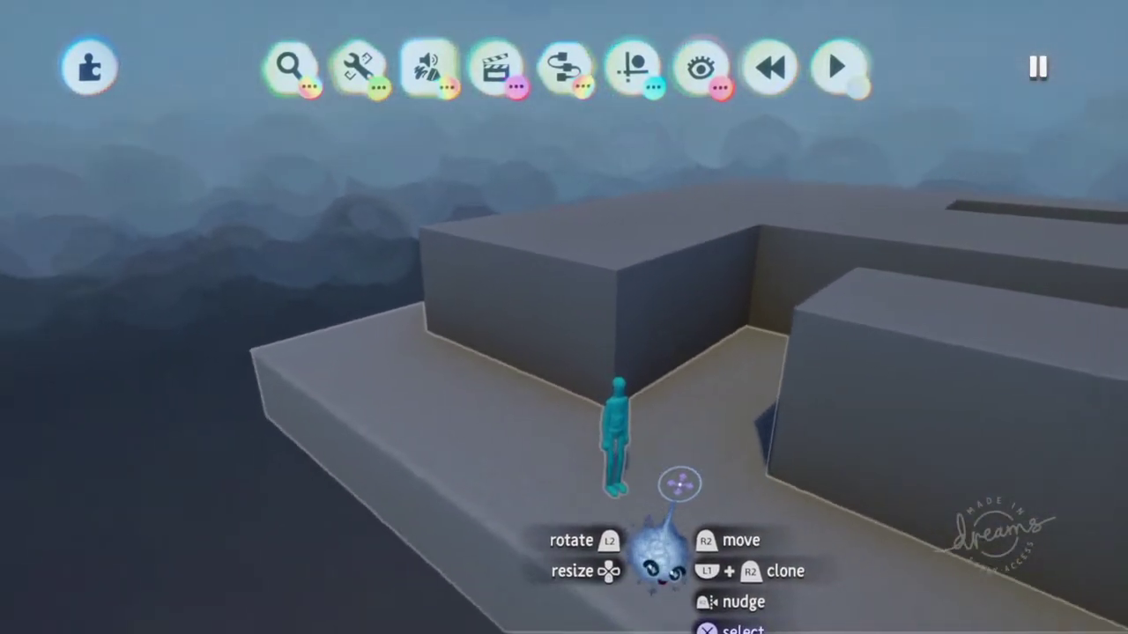
- Edit the puppet and open the Controller Logic chip within its puppet logic
left_click(685, 449)
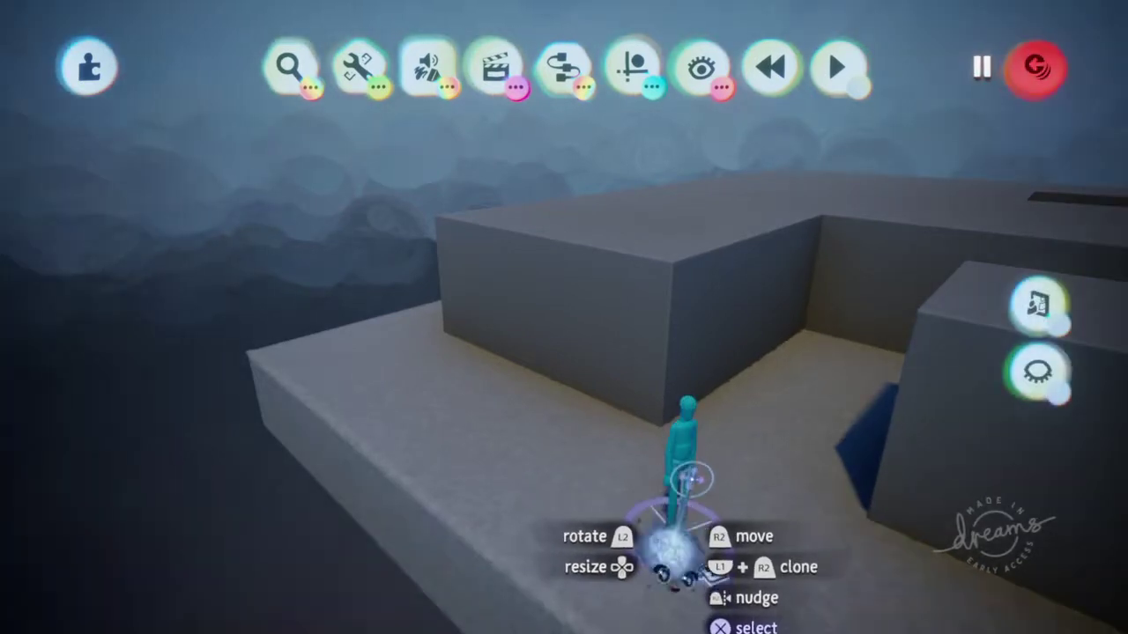
left_click(710, 572)
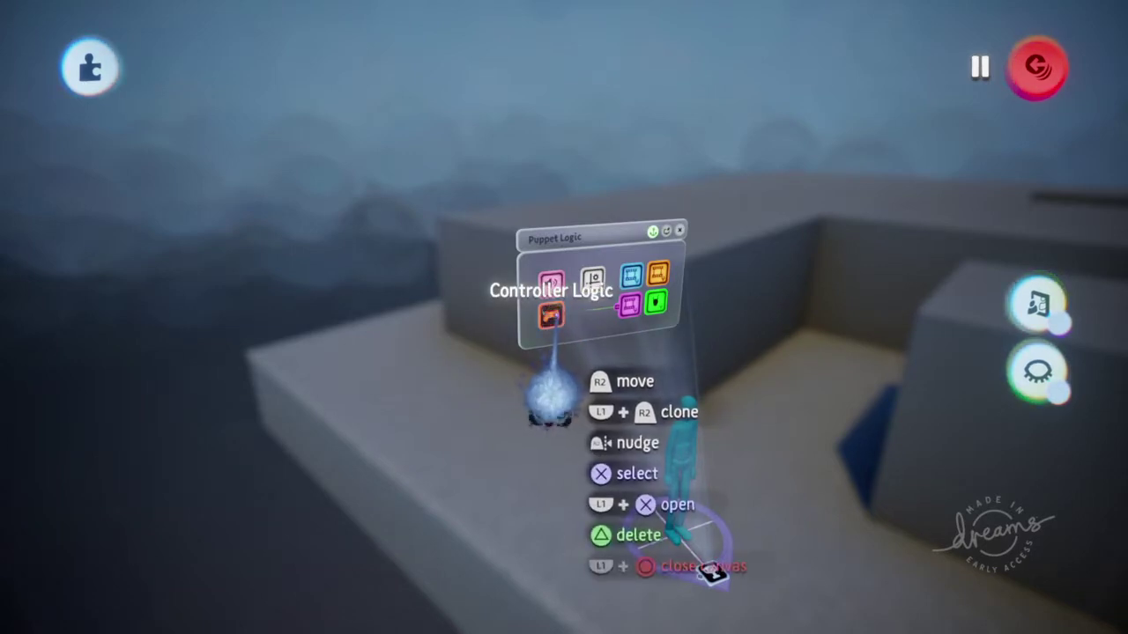
left_click(551, 398)
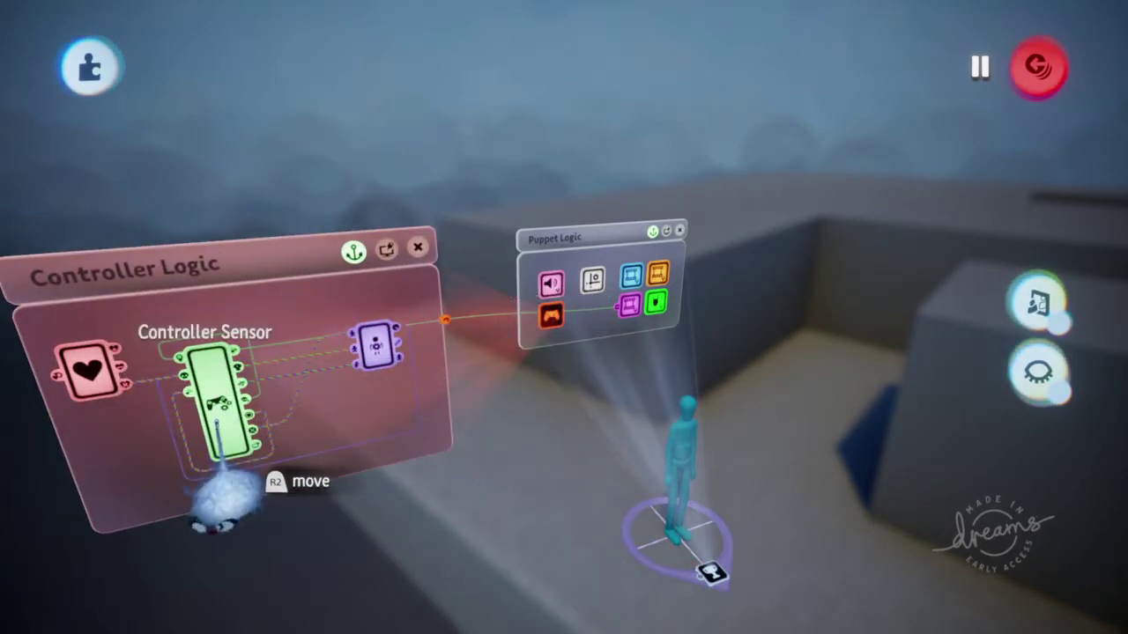
left_click(232, 416)
key("Delete")
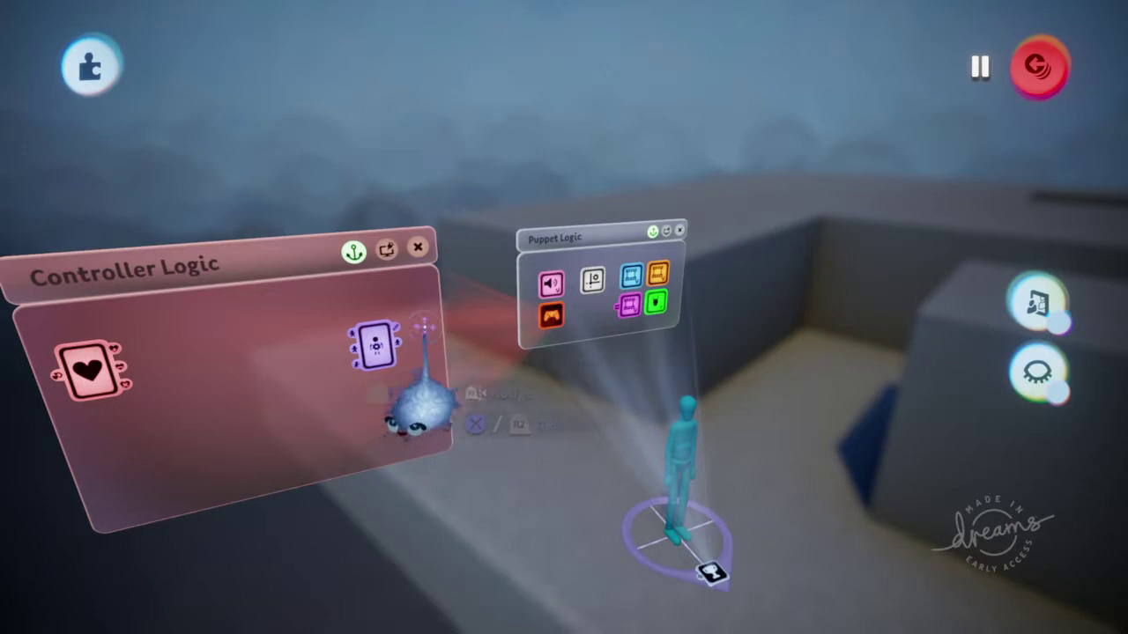
key("ctrl+z")
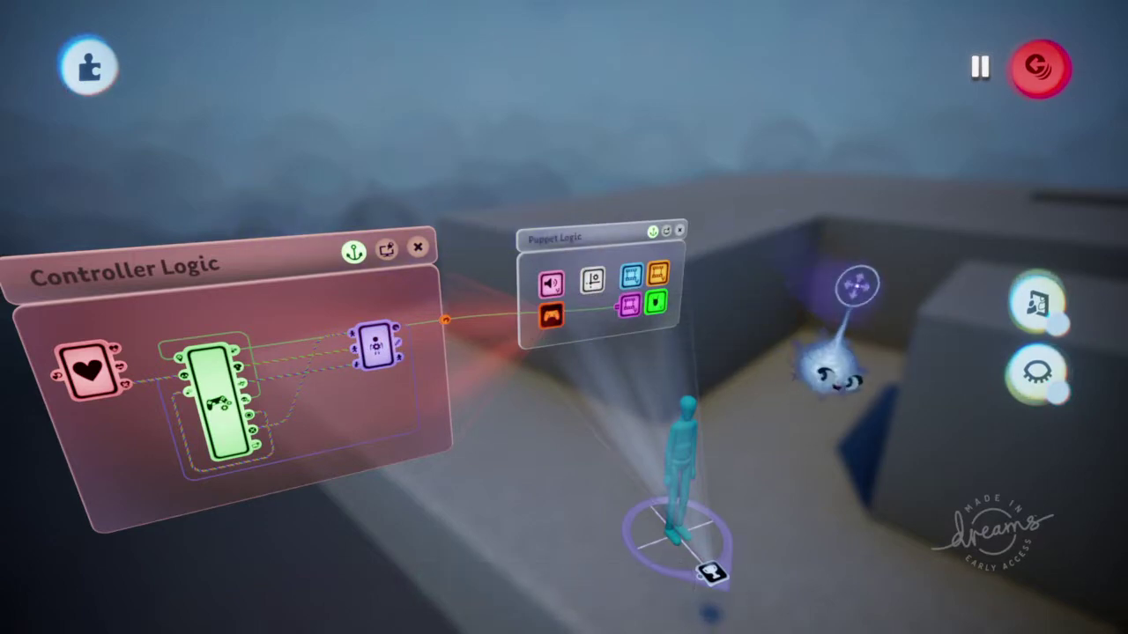
- Set the controller sensor's Camera Distance to 17.0 m and Camera Height to 87% in its camera properties
left_click(216, 414)
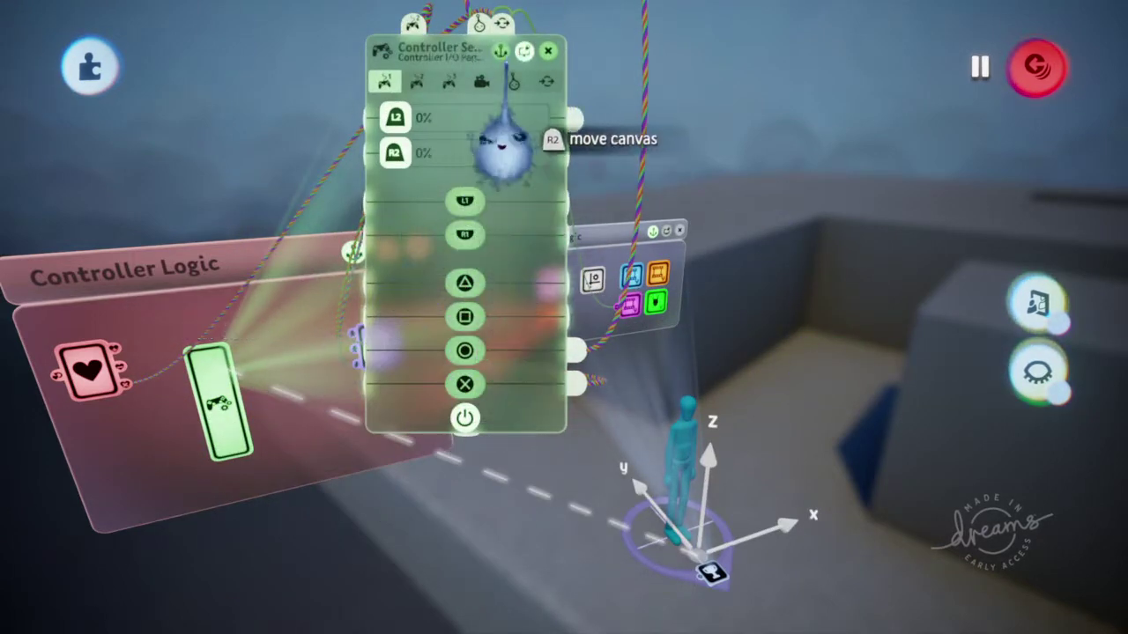
left_click(480, 81)
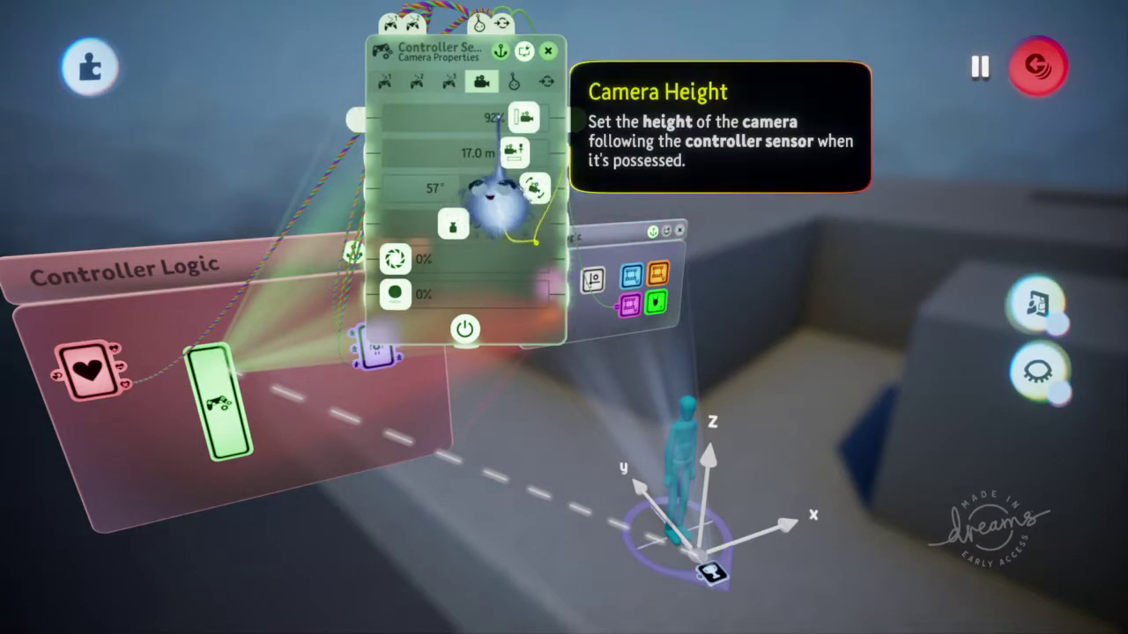
left_click_drag(518, 118, 521, 118)
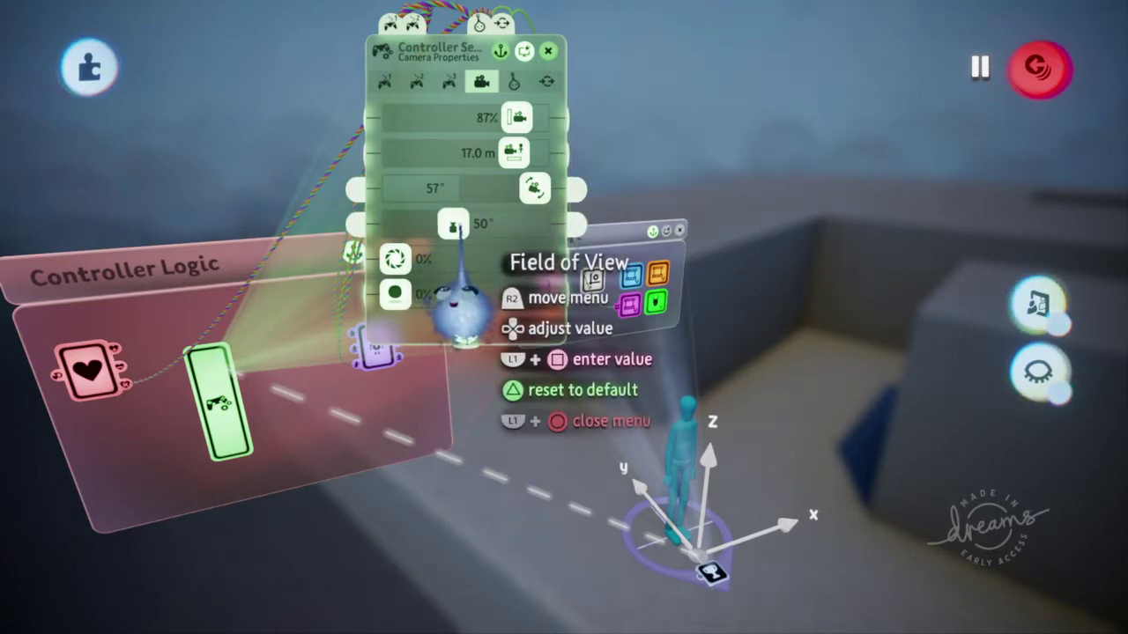
- Close the sensor settings and both logic canvases, and leave the puppet's edit mode
left_click(547, 50)
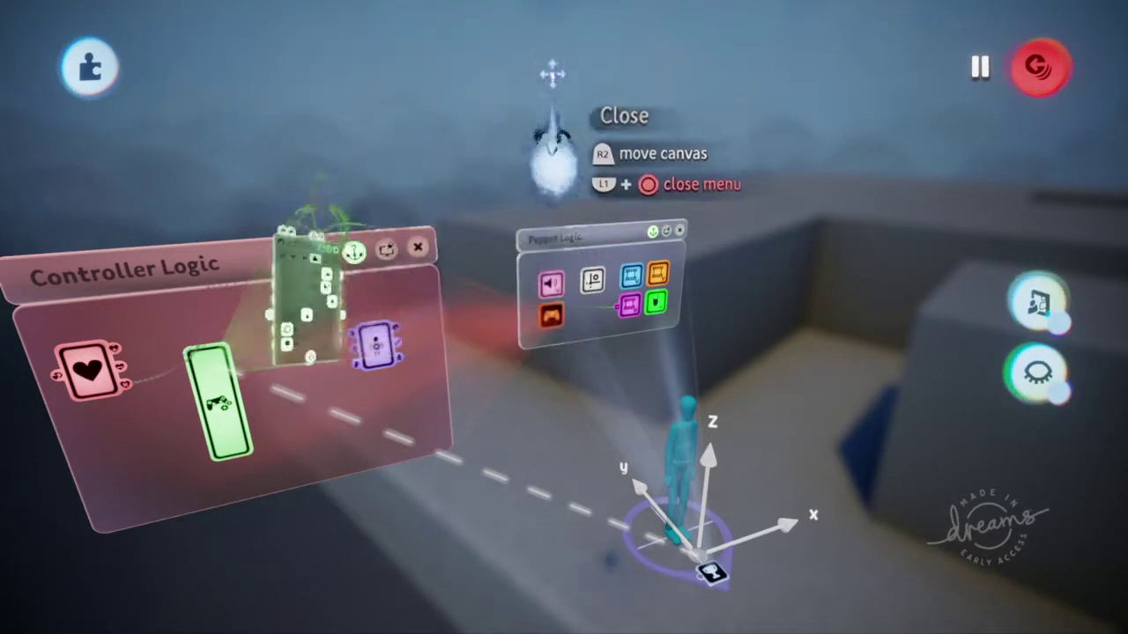
key("Escape")
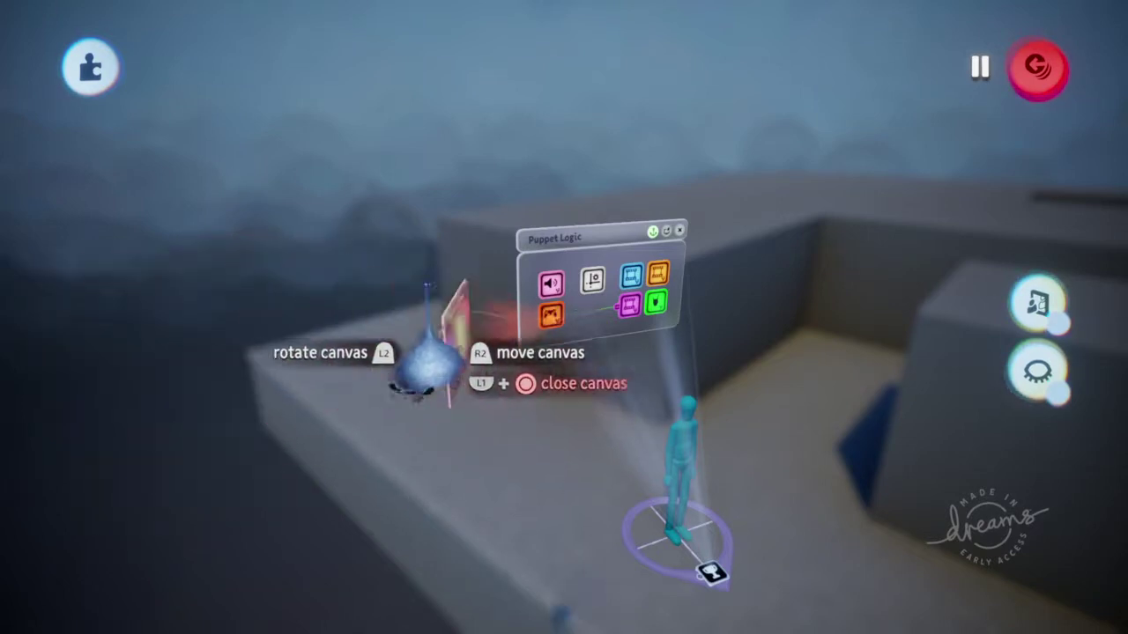
key("Escape")
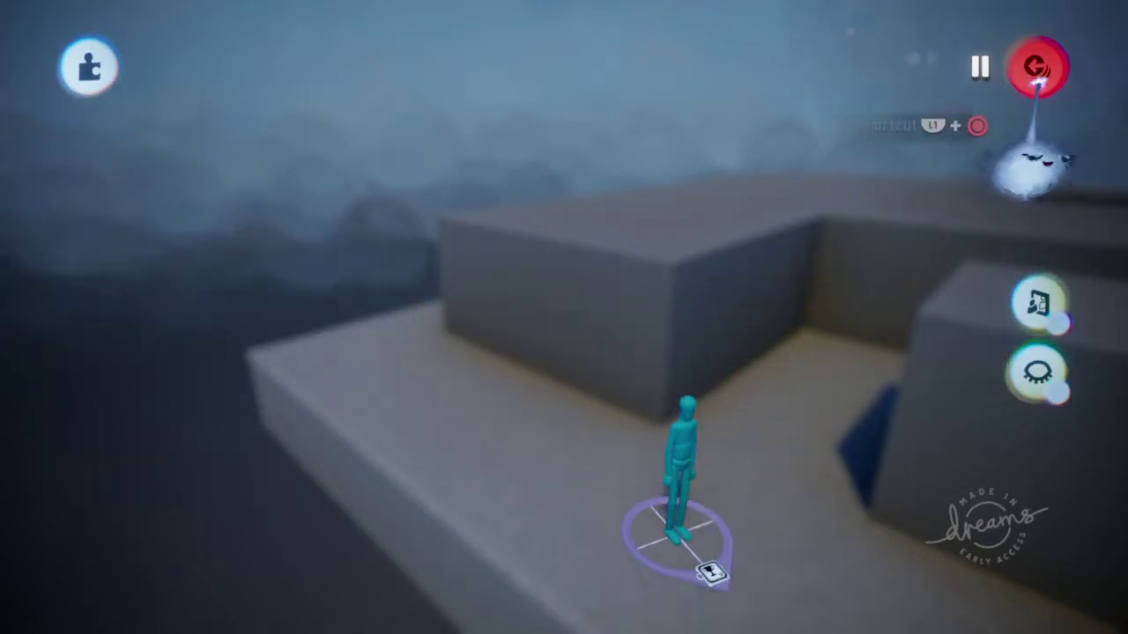
left_click(1038, 69)
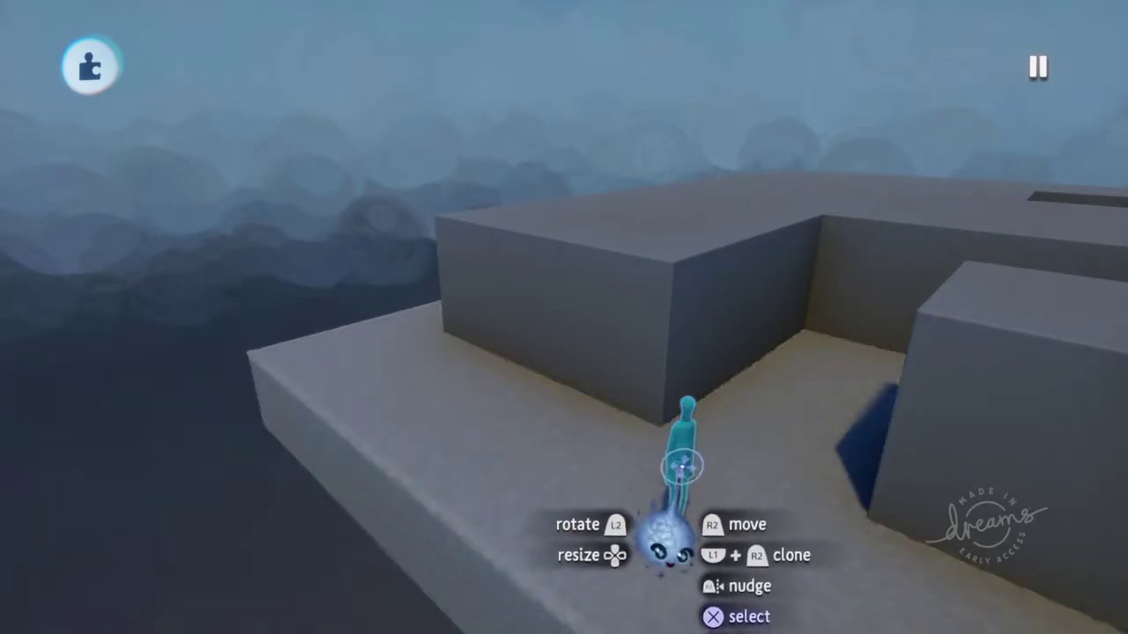
- Start a playtest of the maze scene to check the higher, more distant camera
key("Escape")
left_click(317, 445)
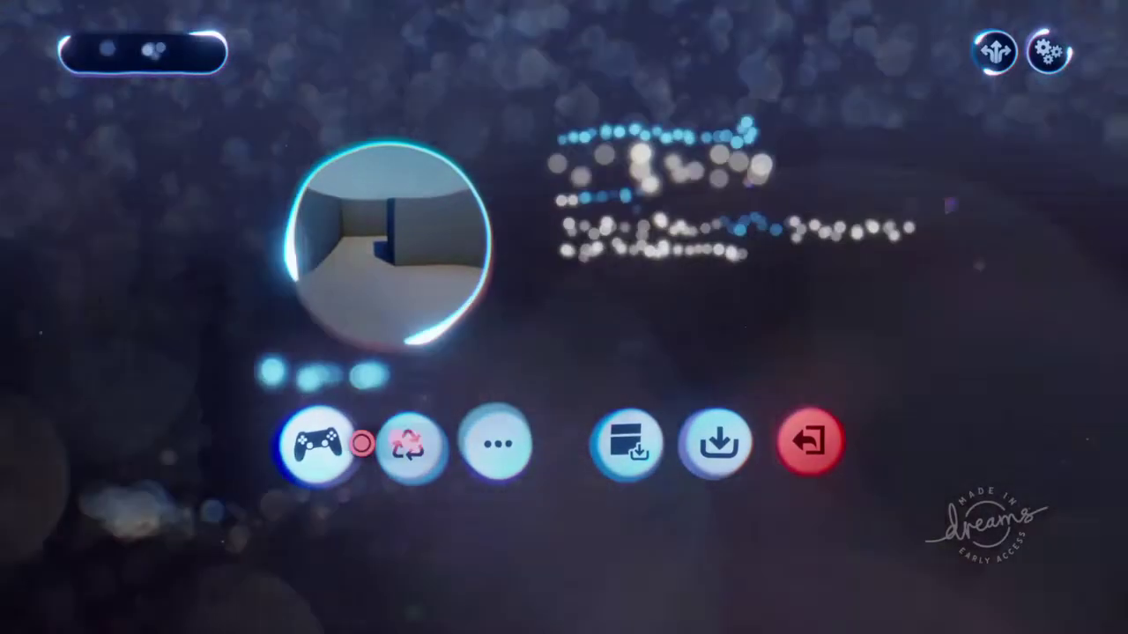